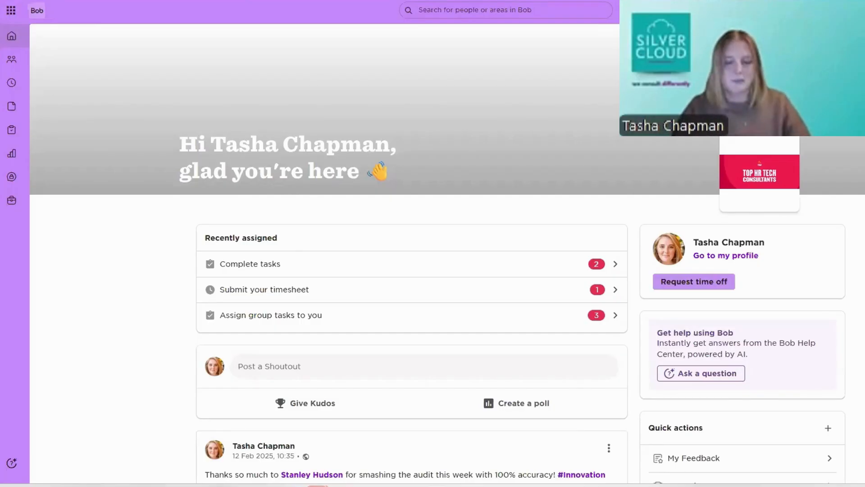
- Open your own employee profile and examine the Work section down to its job history table
left_click(746, 257)
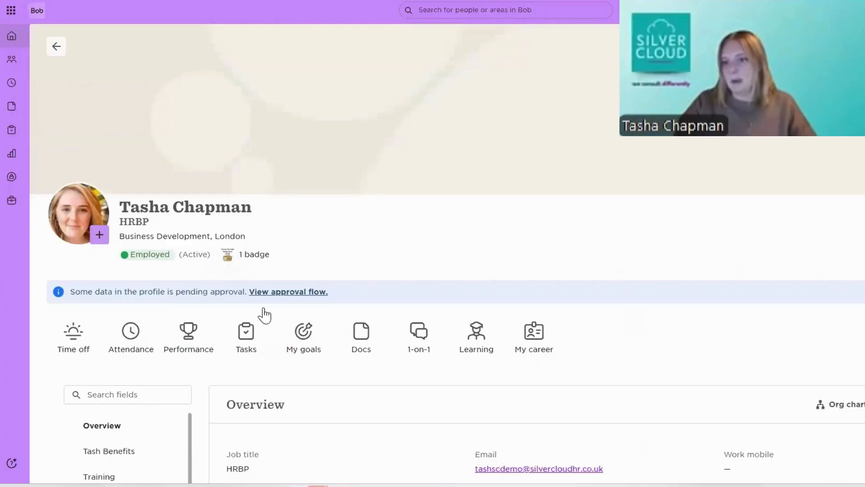
scroll(315, 221, "down", 3)
scroll(91, 336, "down", 5)
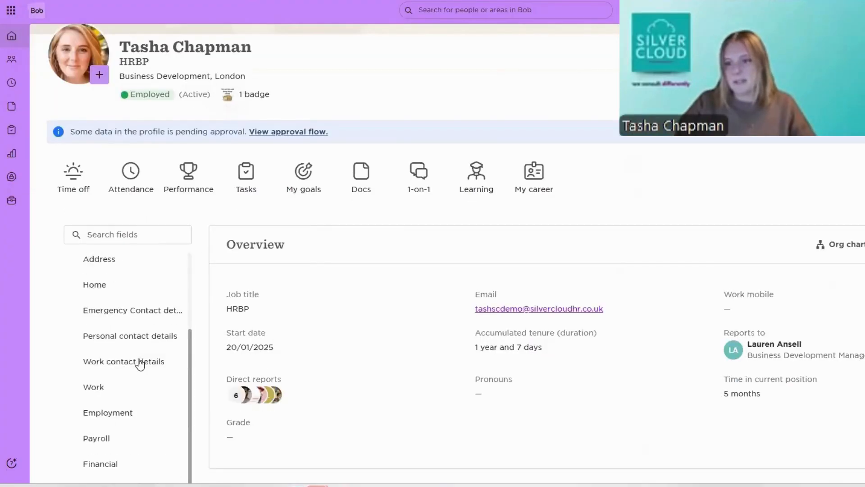
left_click(92, 336)
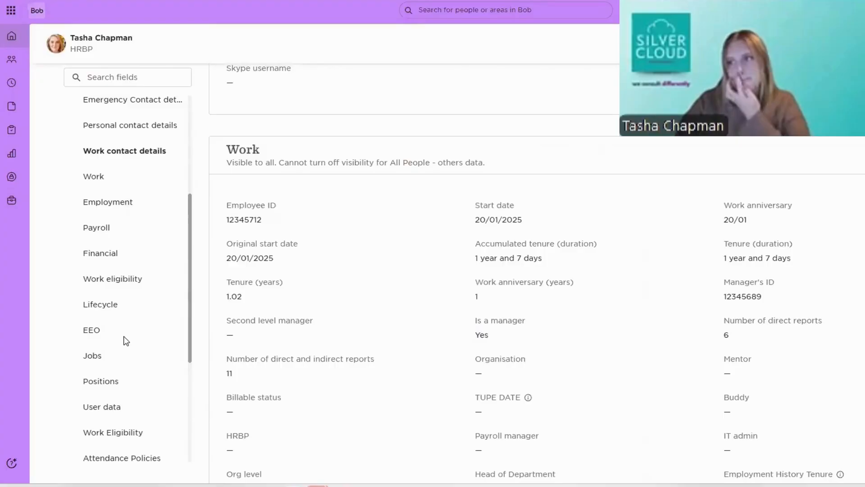
scroll(310, 306, "down", 2)
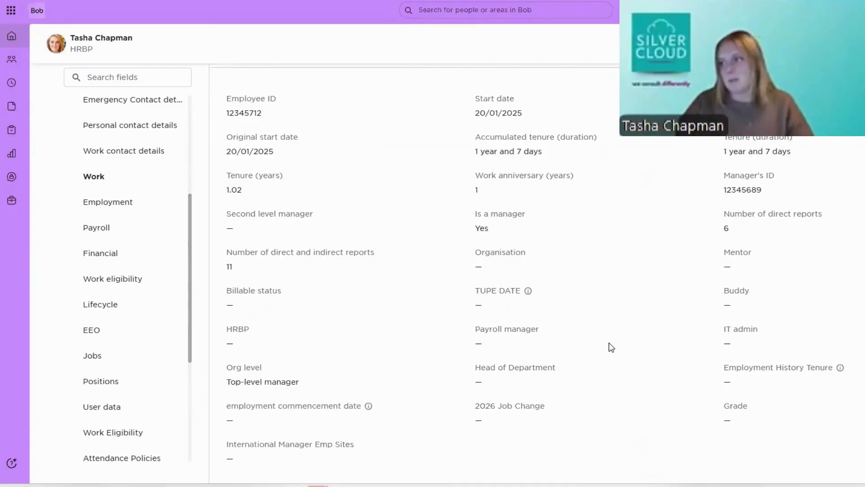
scroll(611, 347, "down", 5)
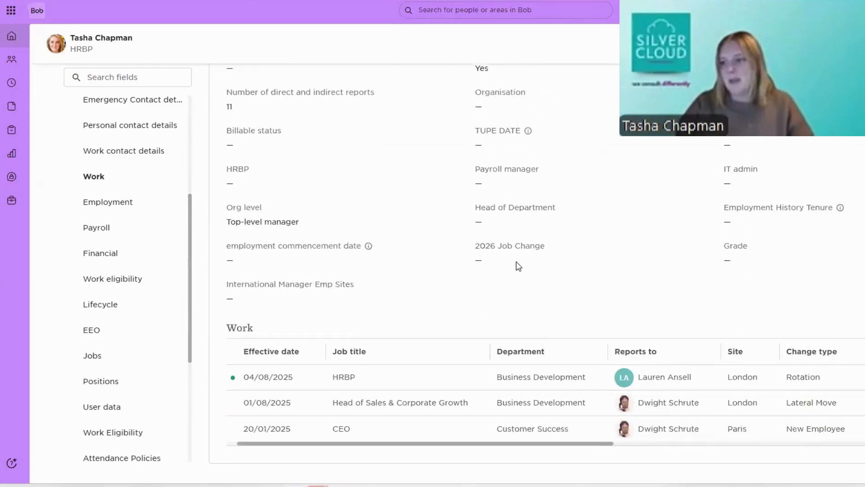
double_click(245, 275)
left_click(279, 315)
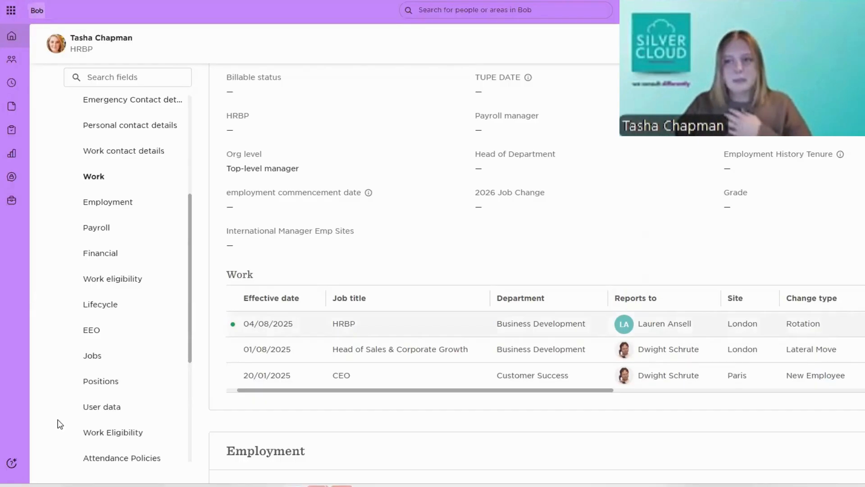
- Review the original start date, accumulated tenure and tenure duration fields in the profile's Work section
scroll(328, 248, "up", 4)
scroll(332, 251, "up", 3)
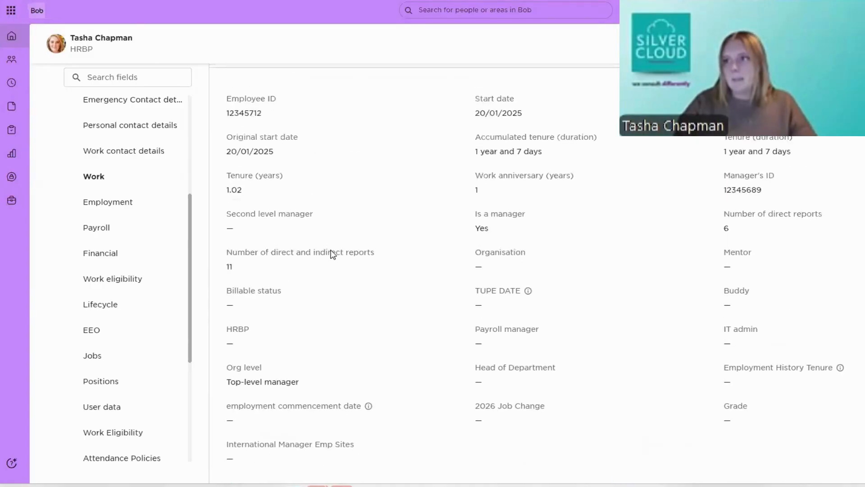
scroll(332, 251, "down", 1)
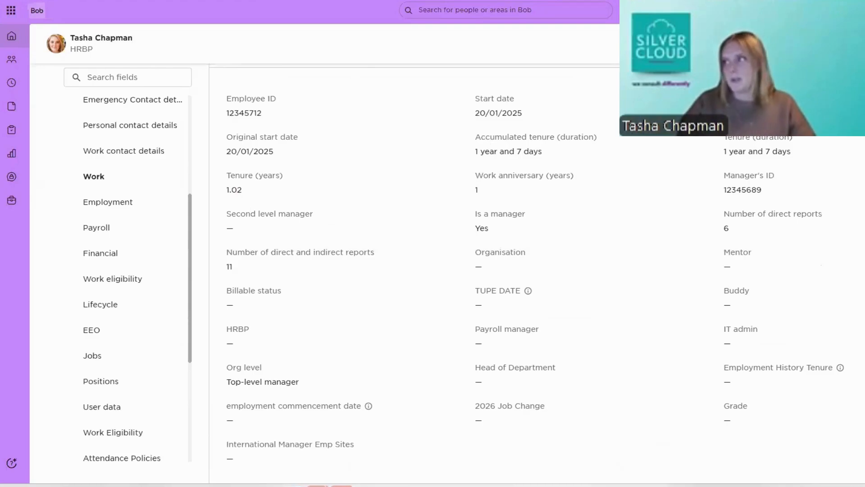
left_click_drag(237, 135, 276, 136)
left_click(472, 141)
left_click_drag(481, 139, 602, 141)
left_click(740, 149)
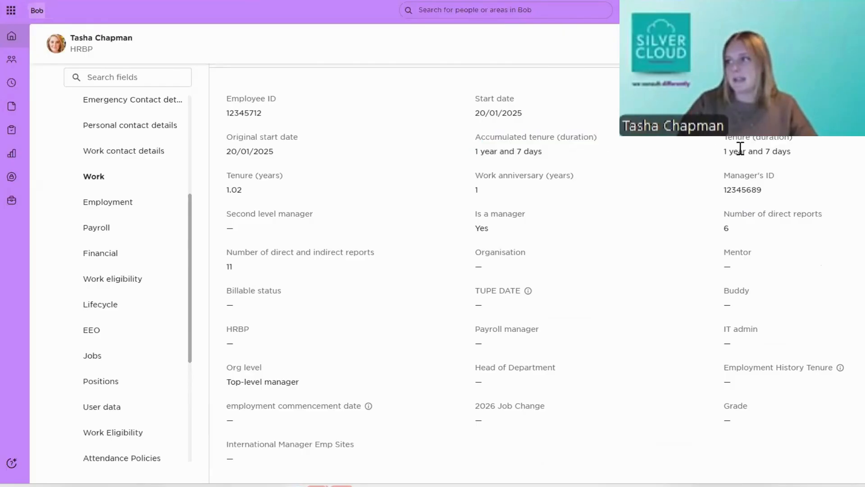
left_click_drag(742, 149, 749, 152)
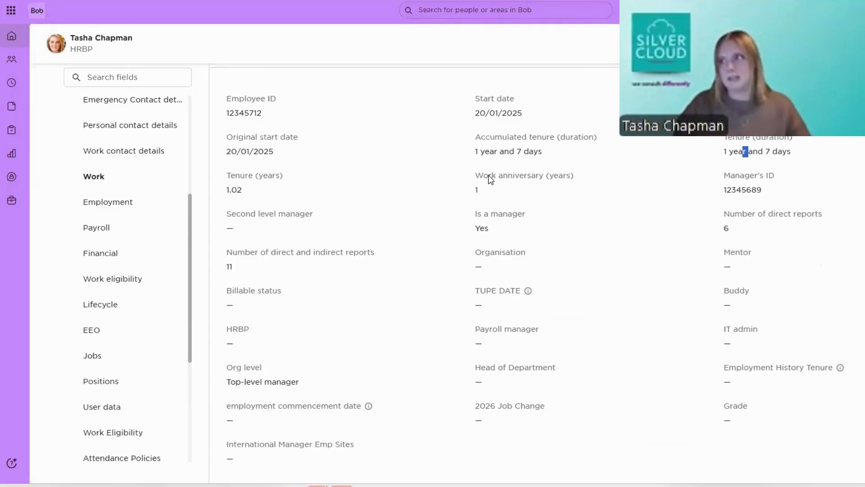
- Compare the start date and original start date with the accumulated tenure in the Work section
double_click(482, 99)
triple_click(531, 116)
left_click(533, 116)
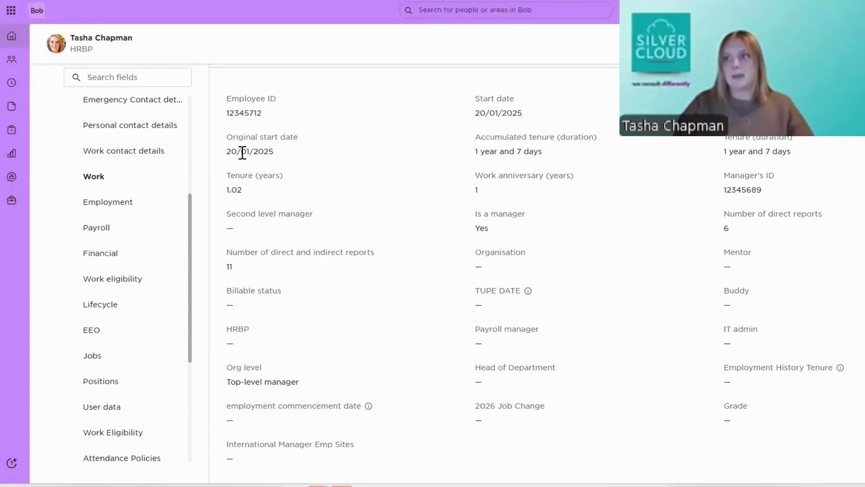
triple_click(276, 155)
left_click(281, 155)
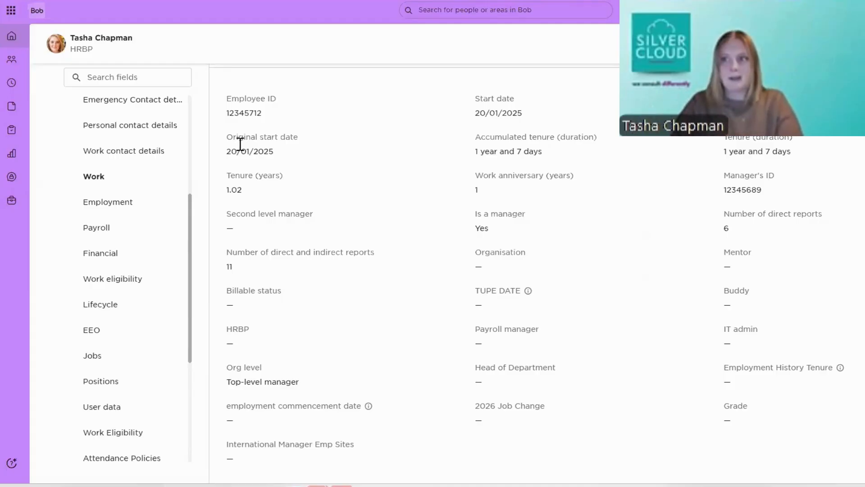
left_click_drag(226, 149, 282, 157)
left_click(280, 156)
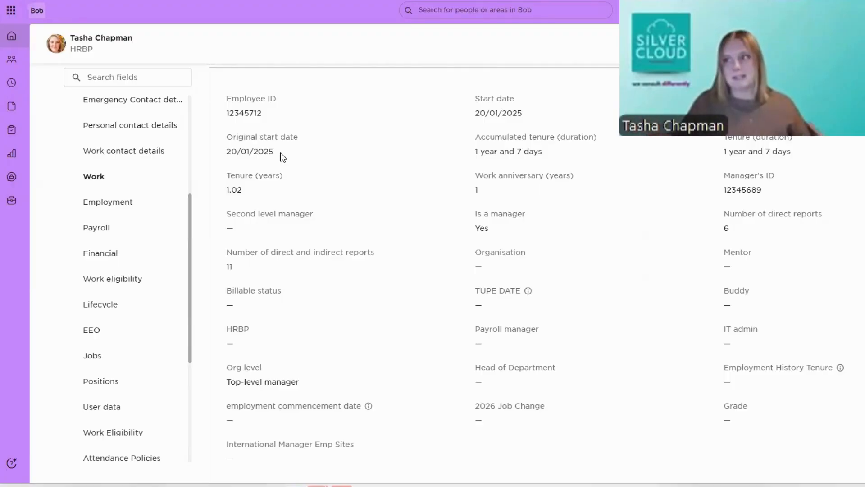
left_click_drag(475, 138, 560, 153)
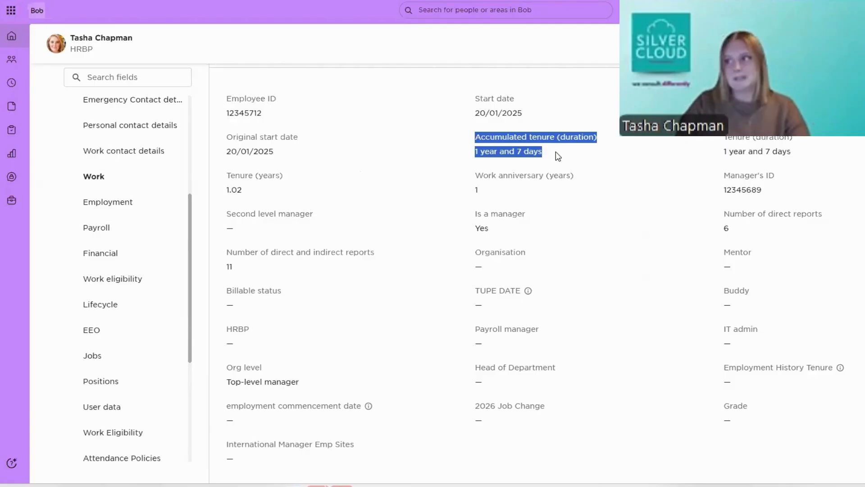
left_click(534, 146)
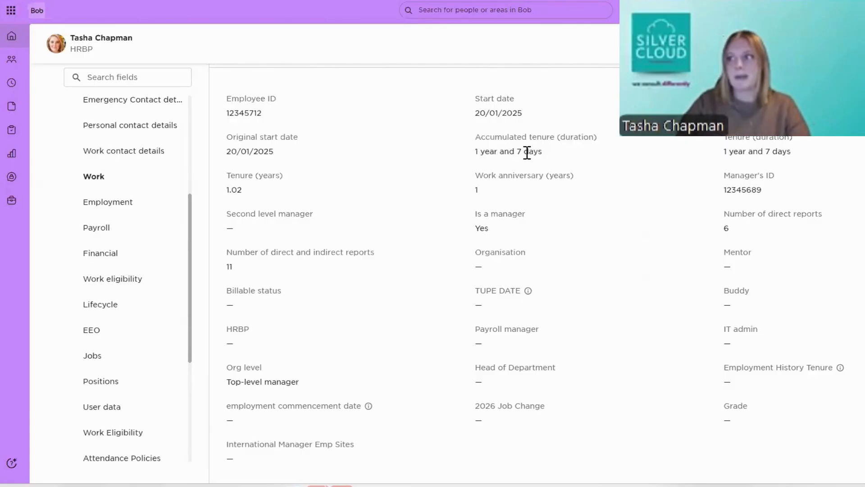
left_click_drag(513, 112, 491, 112)
left_click(369, 156)
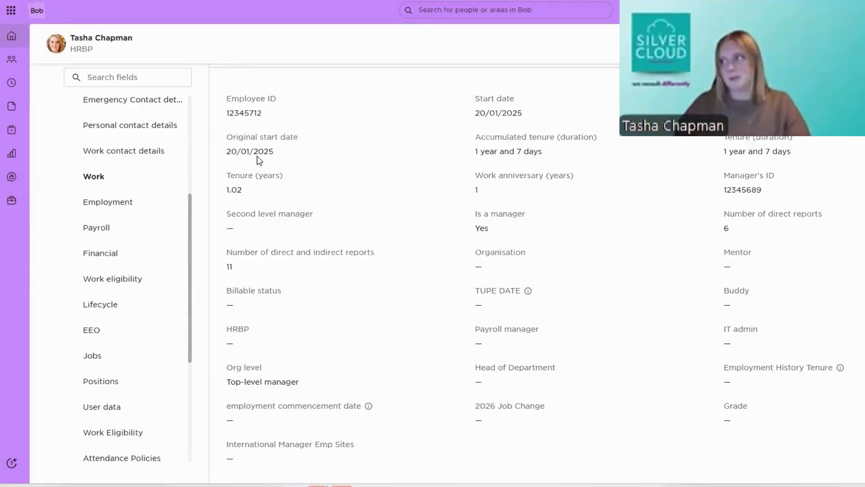
- Compare the Work anniversary (years) and Tenure (years) fields in the Work section
left_click_drag(477, 175, 531, 175)
left_click(476, 191)
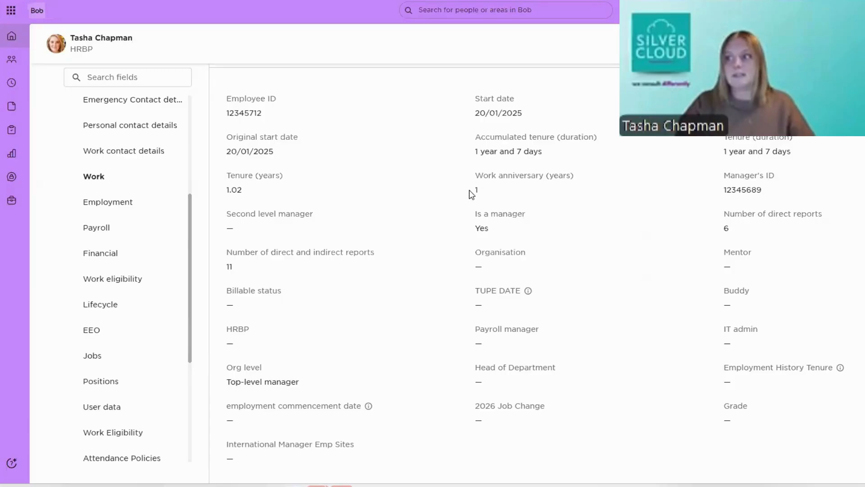
left_click_drag(243, 189, 226, 191)
left_click(238, 193)
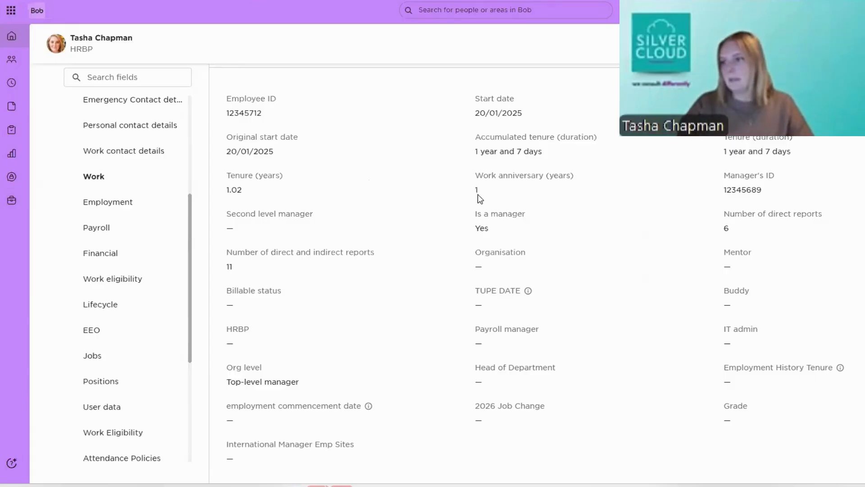
scroll(479, 196, "down", 4)
scroll(480, 198, "up", 3)
scroll(481, 201, "up", 4)
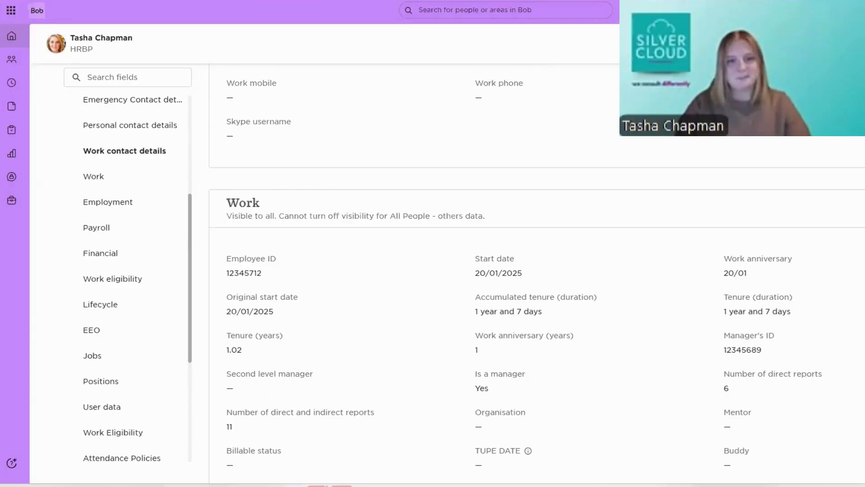
left_click(486, 9)
type("d")
key("BackSpace")
left_click(370, 53)
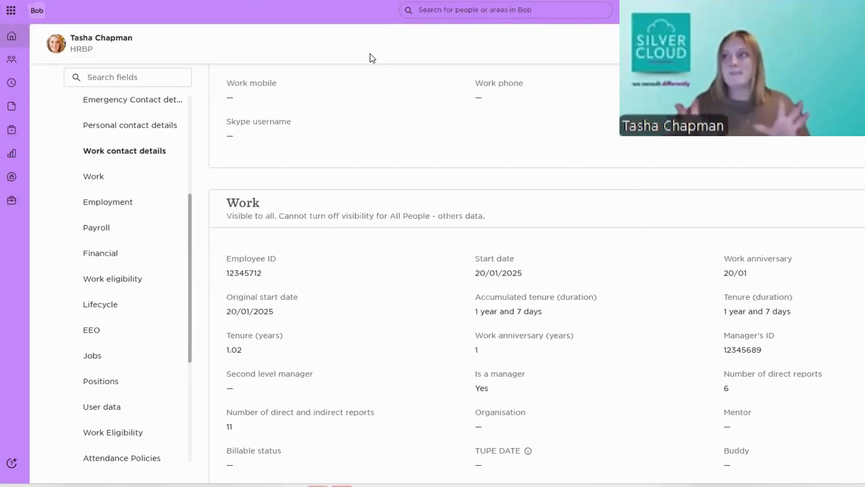
- Search Bob for data fields and open the People's data fields settings
left_click(445, 11)
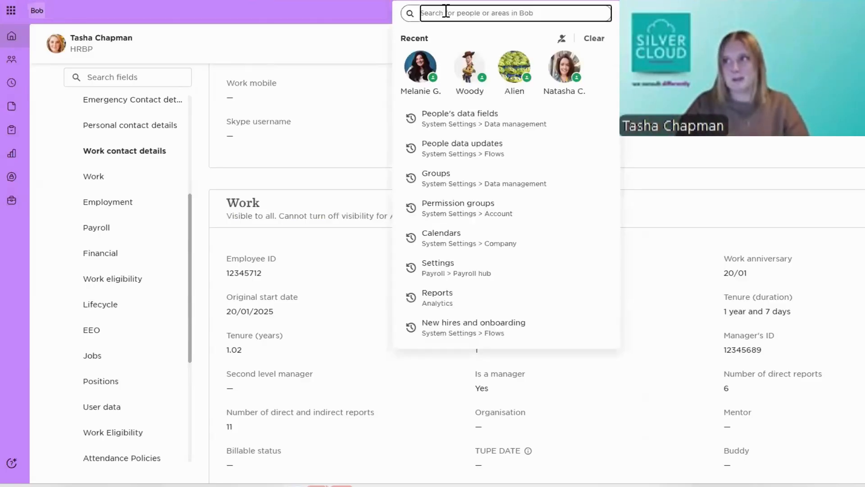
type("data fiel")
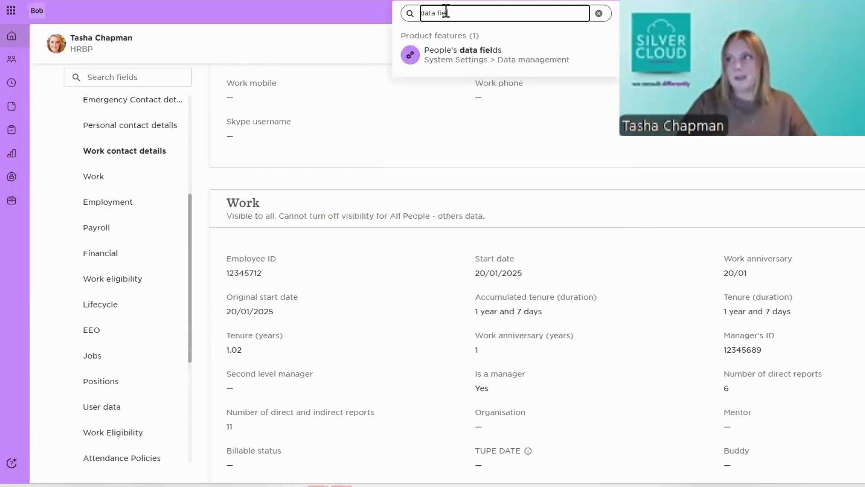
left_click(449, 57)
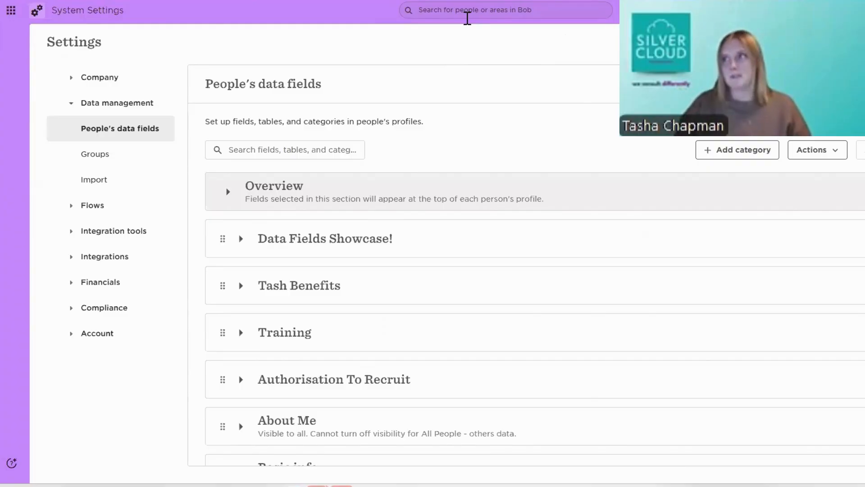
- Search Bob for permissions and view the Permission groups settings
left_click(466, 11)
type("permiss")
left_click(468, 51)
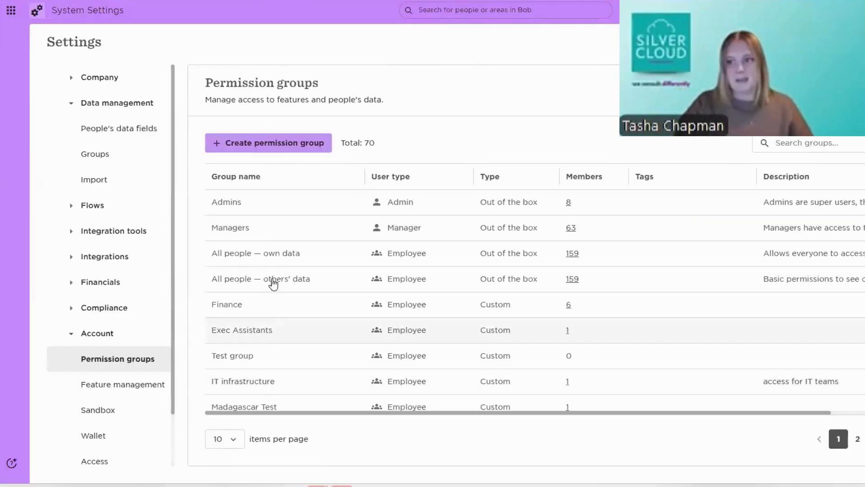
- Return to the People's data fields settings
left_click(436, 10)
type("data")
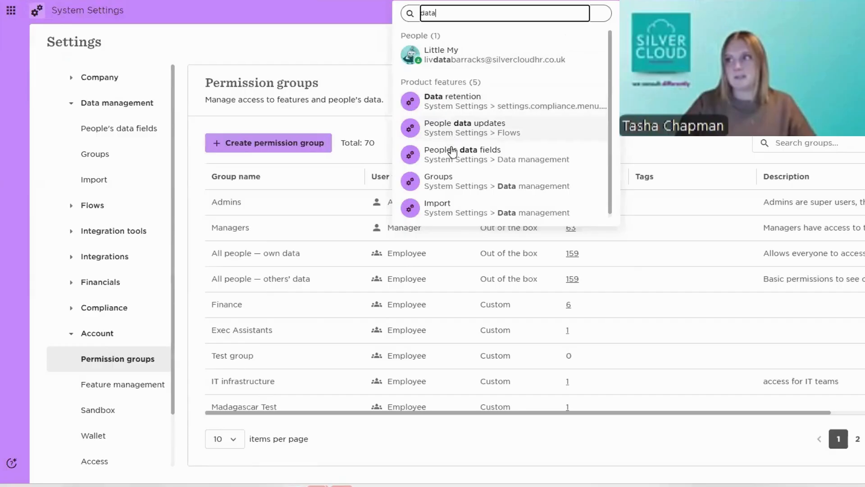
left_click(452, 152)
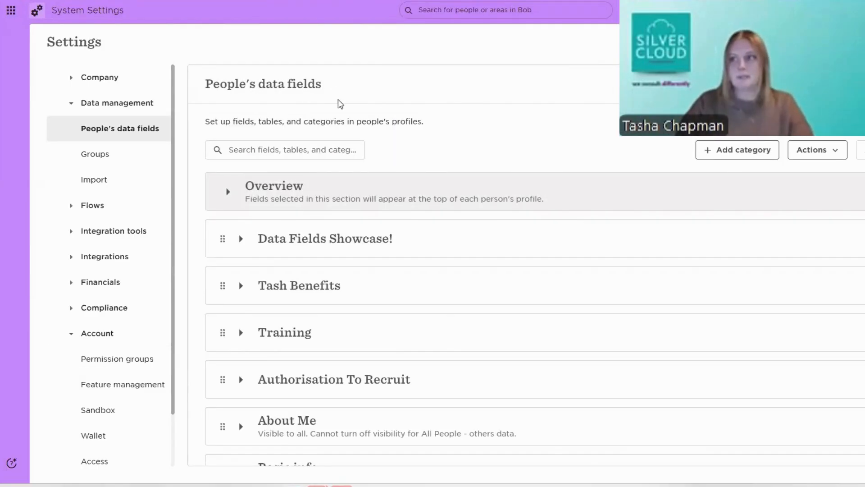
- Find the Personal phone field in Personal contact details by searching for phone, and rename it to Home phone
left_click(236, 150)
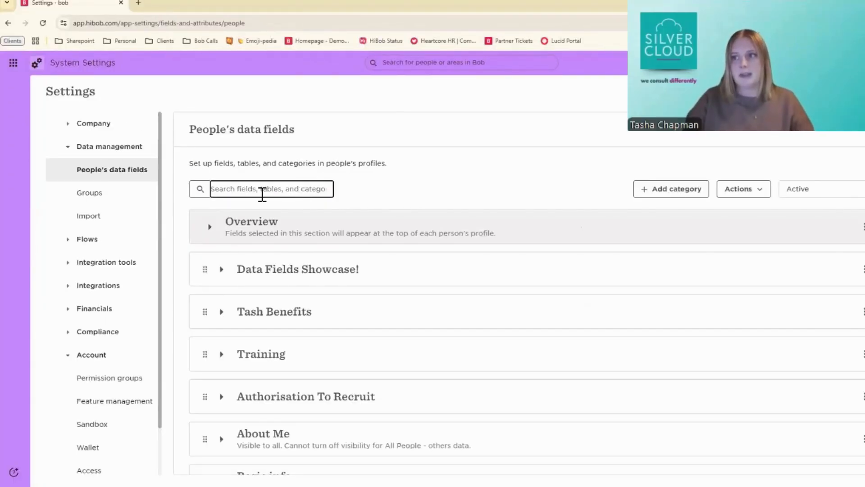
type("phone")
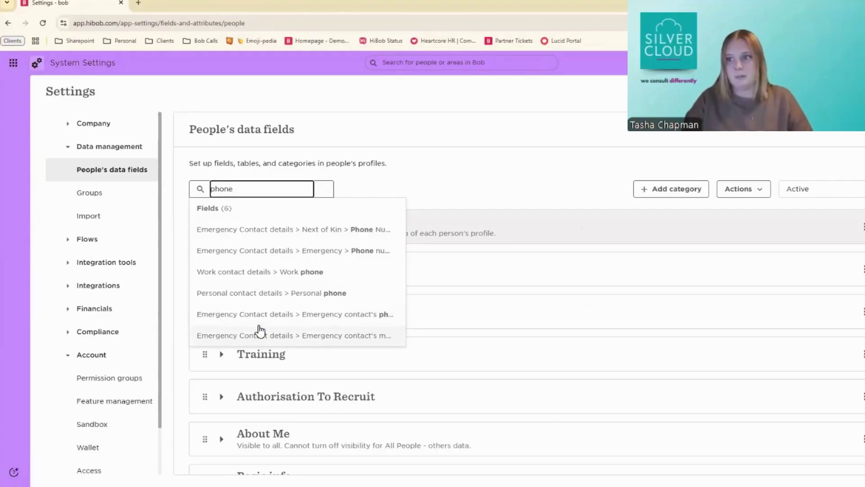
left_click(260, 293)
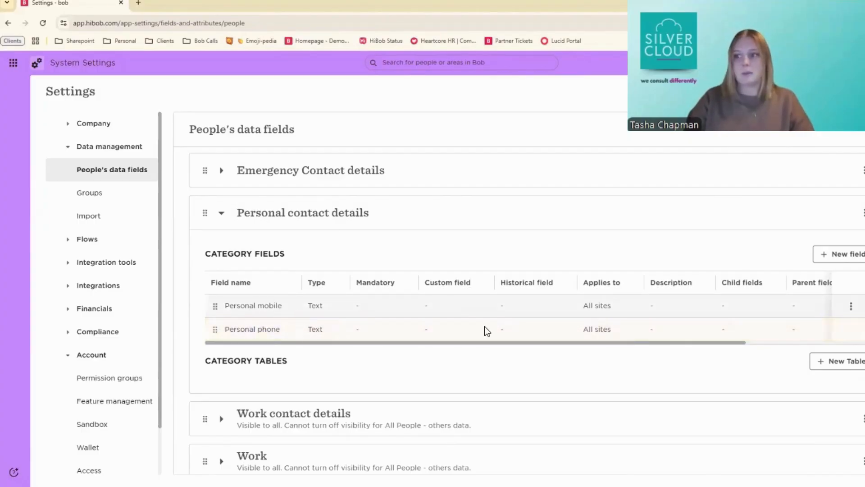
left_click(851, 329)
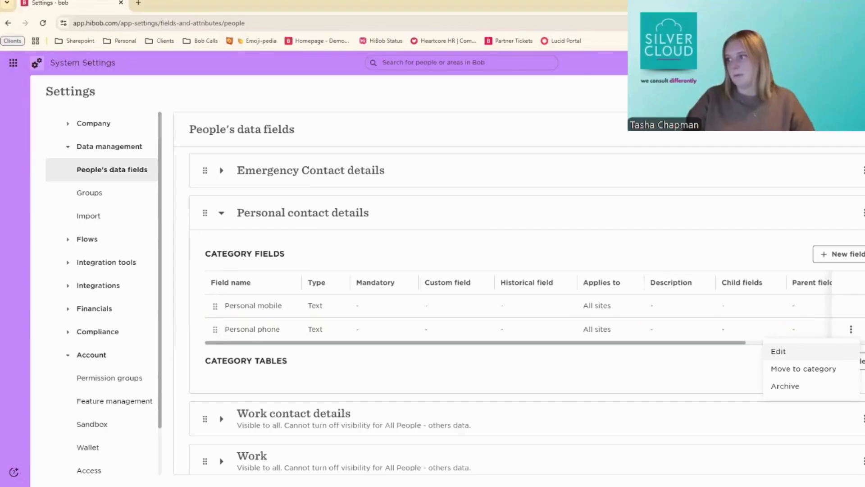
left_click(778, 351)
double_click(325, 232)
type("Home phone")
left_click(603, 382)
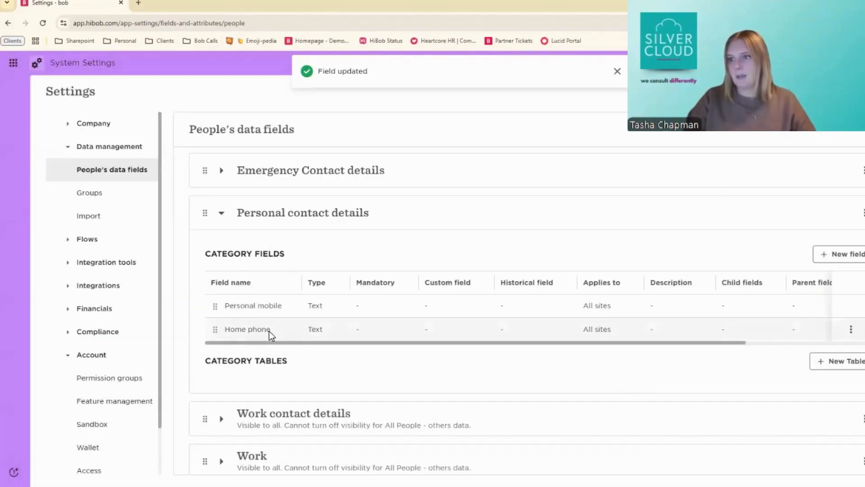
left_click(221, 213)
scroll(248, 256, "up", 10)
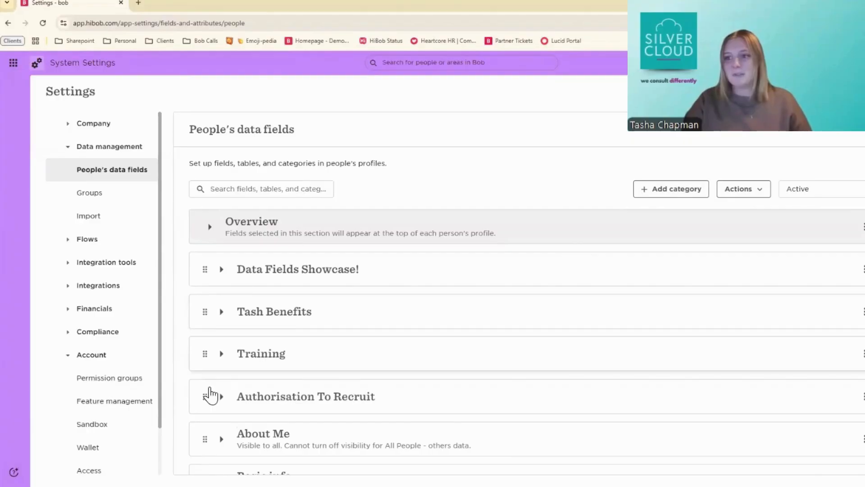
- Archive the Tax code field in the Payroll category
scroll(195, 392, "down", 5)
scroll(211, 386, "down", 5)
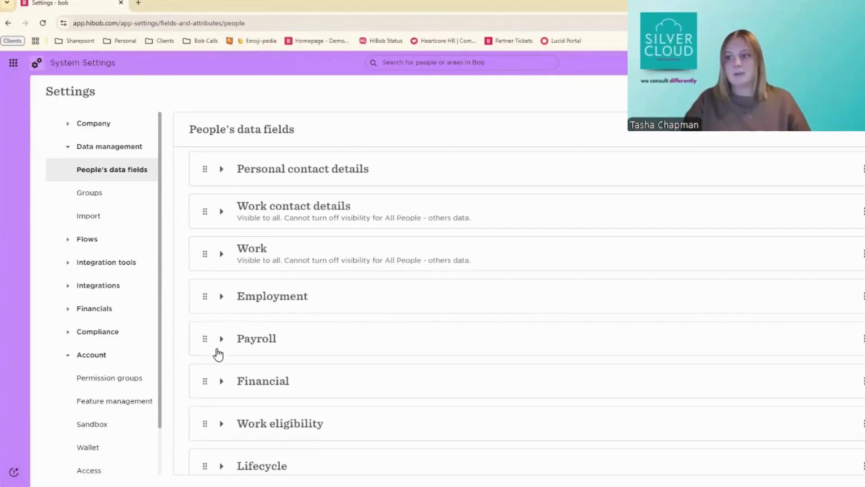
left_click(221, 340)
scroll(221, 344, "down", 3)
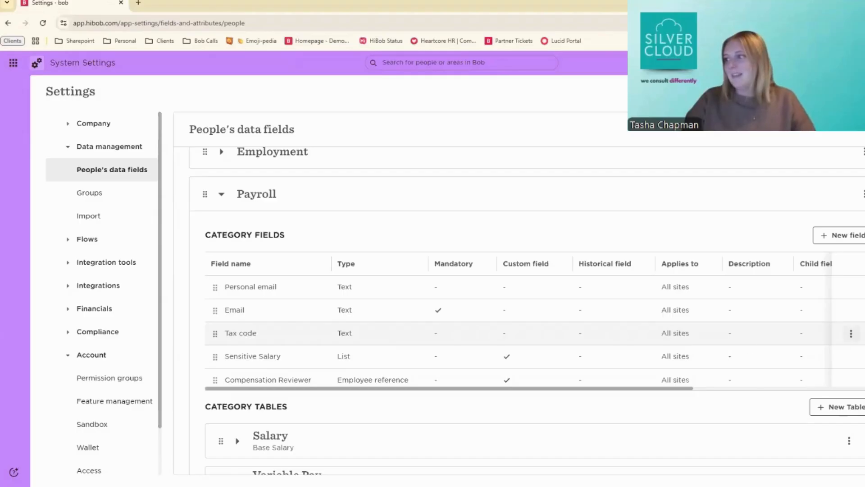
left_click(851, 334)
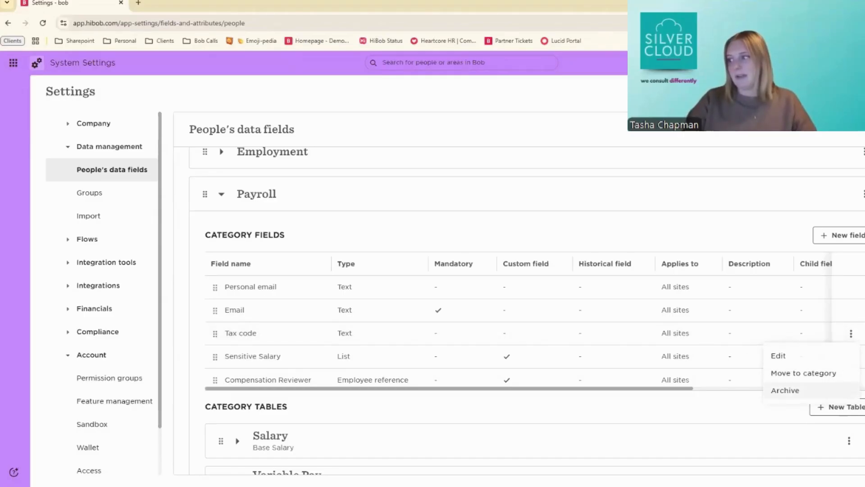
left_click(785, 390)
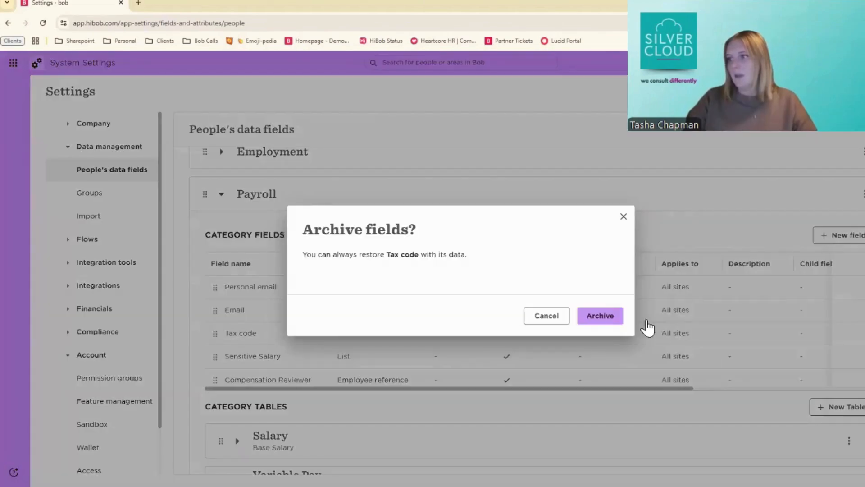
left_click(597, 313)
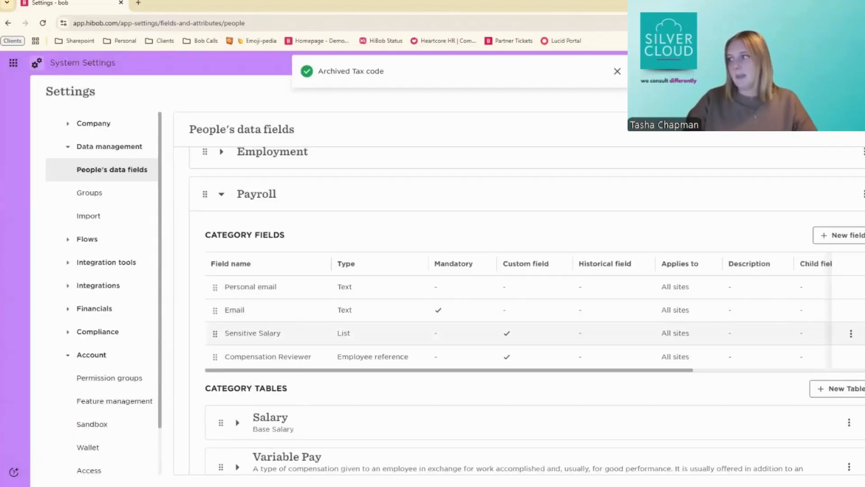
- Restore the Tax code field from the archived data fields and return to the active fields
scroll(656, 232, "up", 10)
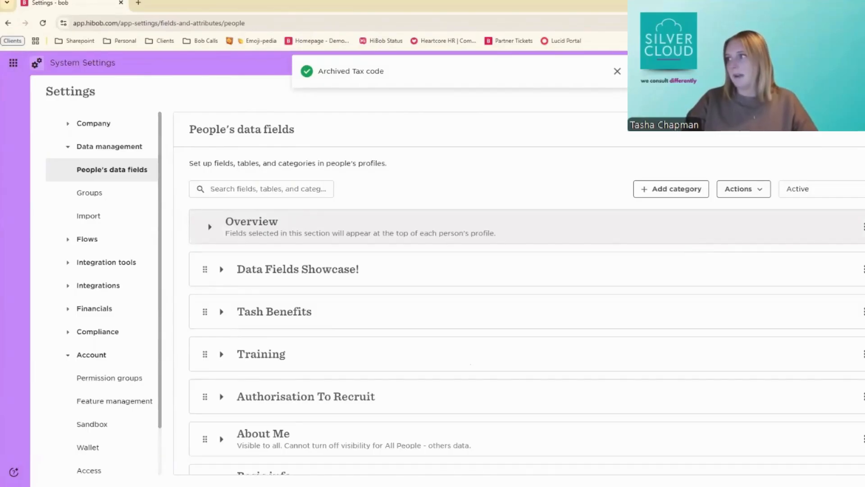
left_click(838, 188)
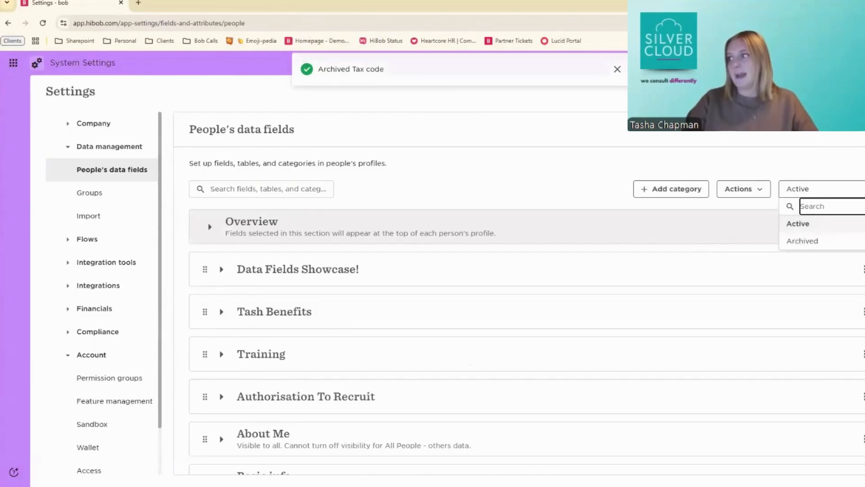
left_click(802, 241)
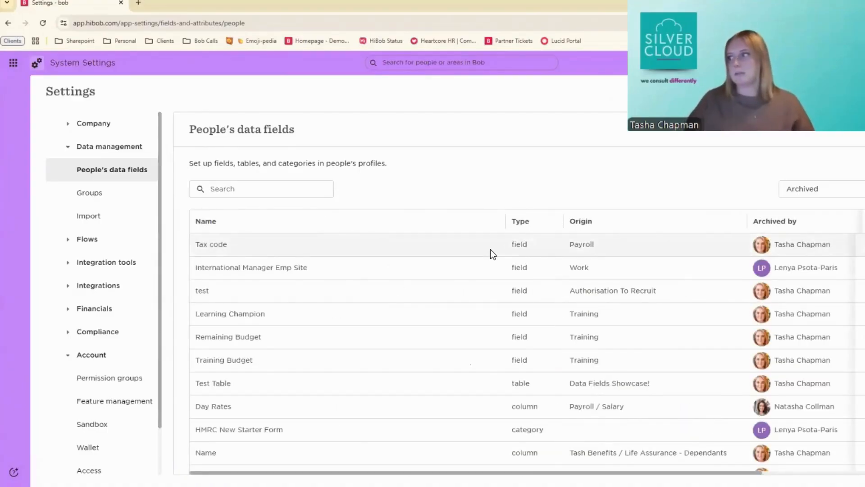
left_click(864, 244)
left_click(801, 266)
left_click(582, 310)
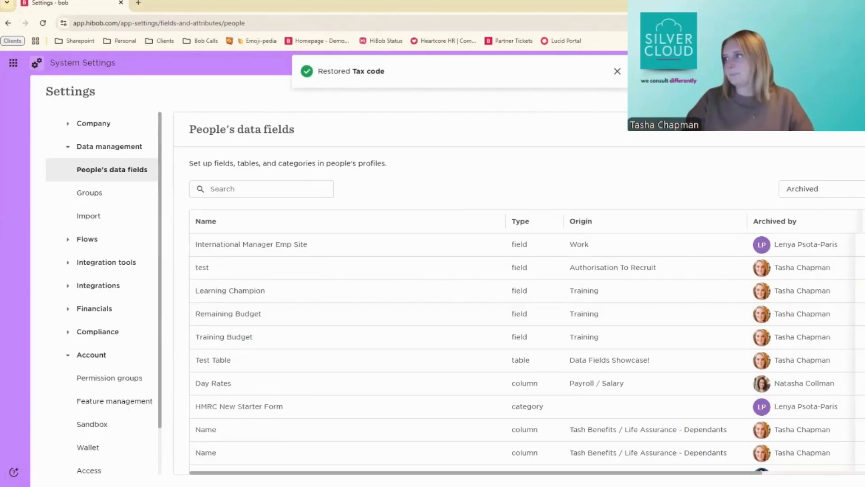
left_click(833, 188)
left_click(798, 223)
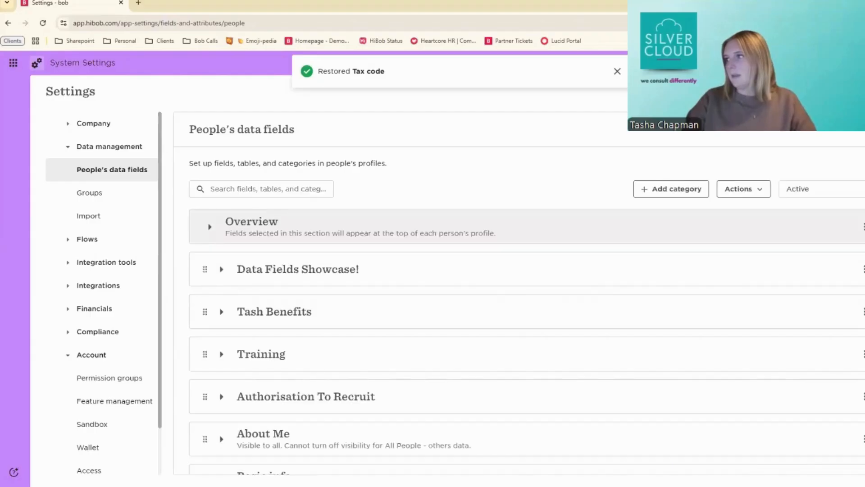
- Fill in a new category named Equal Ops and close it without adding it
scroll(256, 288, "down", 6)
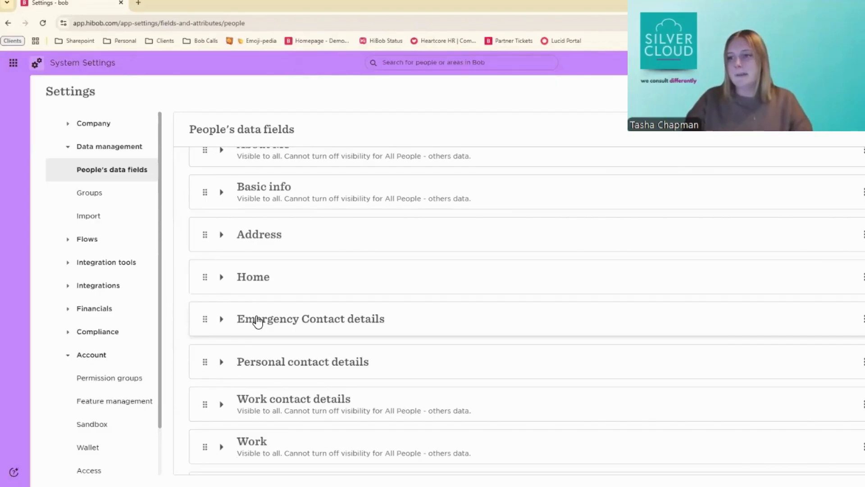
scroll(258, 322, "up", 6)
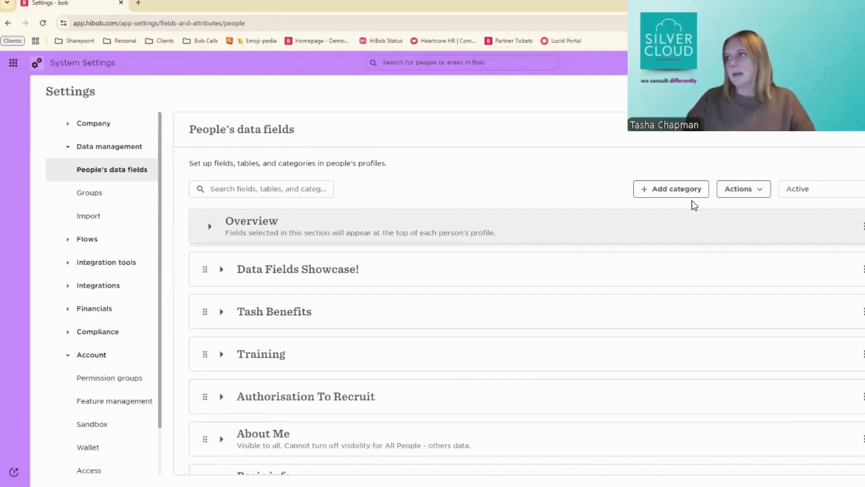
left_click(683, 191)
left_click(366, 217)
type("DE")
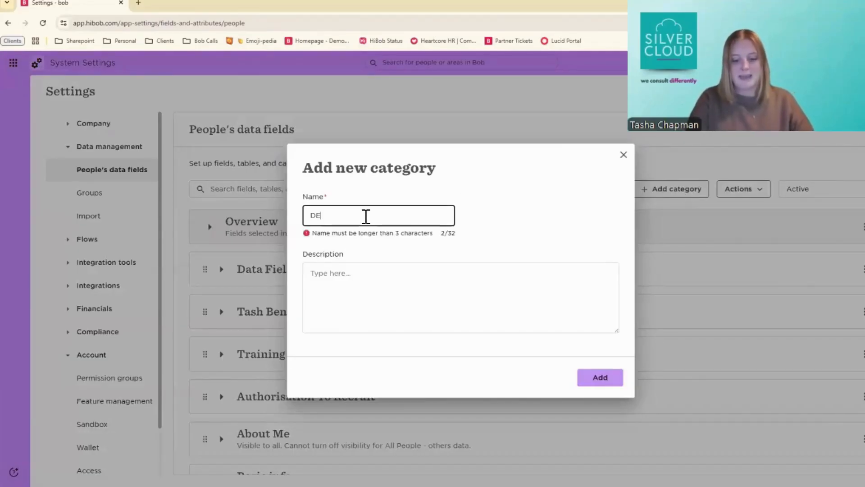
type("I")
key("BackSpace")
key("BackSpace")
key("BackSpace")
type("Equal Ops")
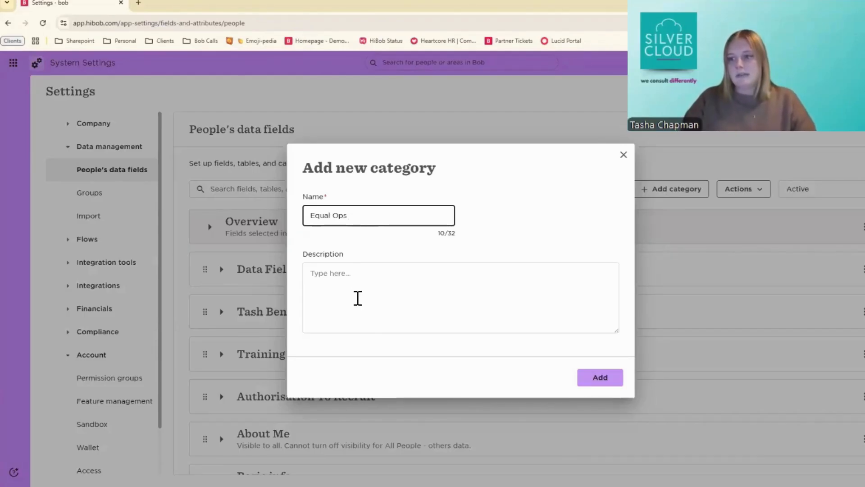
left_click(625, 157)
scroll(266, 303, "down", 3)
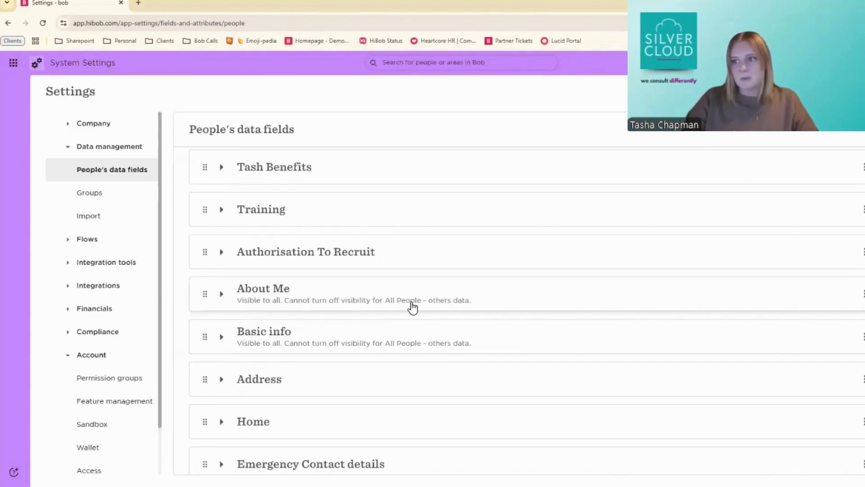
scroll(315, 351, "down", 5)
scroll(316, 351, "down", 8)
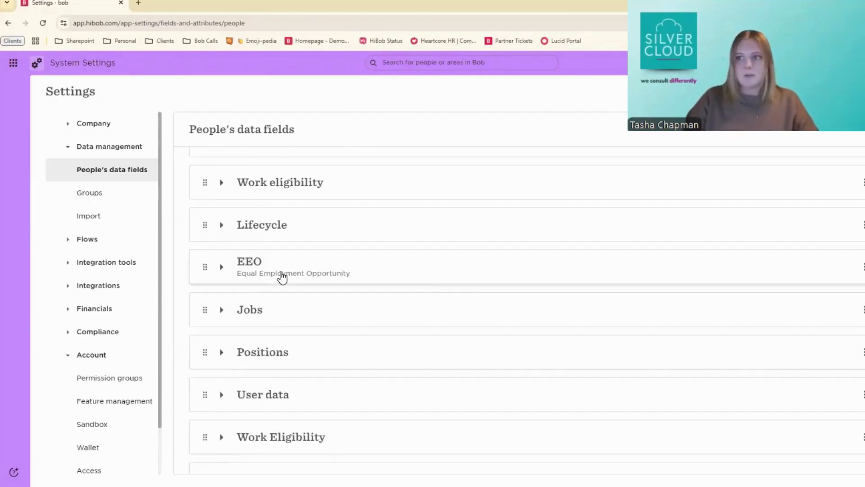
scroll(298, 318, "up", 6)
scroll(298, 321, "up", 9)
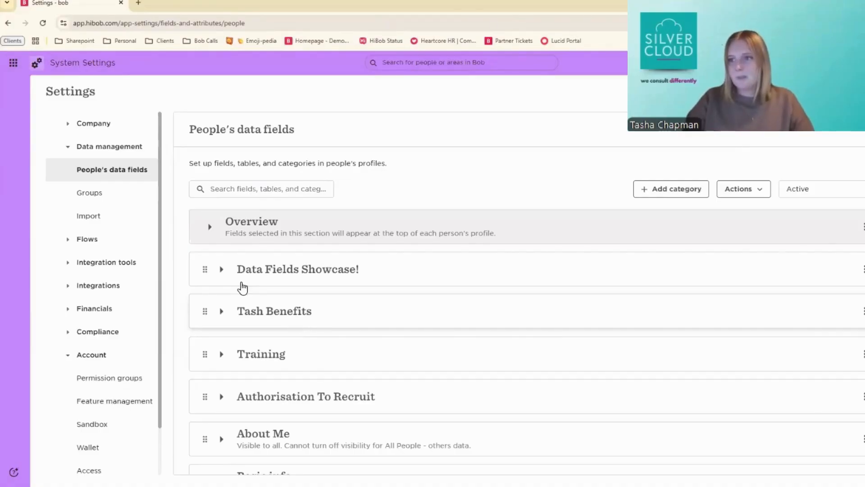
- Start a new field named Full Name in the Data Fields Showcase! category
left_click(222, 272)
scroll(280, 286, "down", 1)
scroll(271, 287, "up", 1)
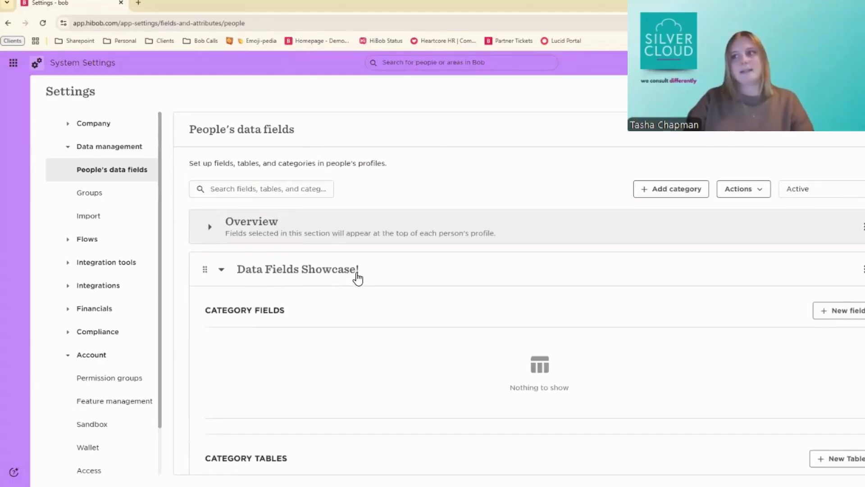
scroll(356, 277, "down", 2)
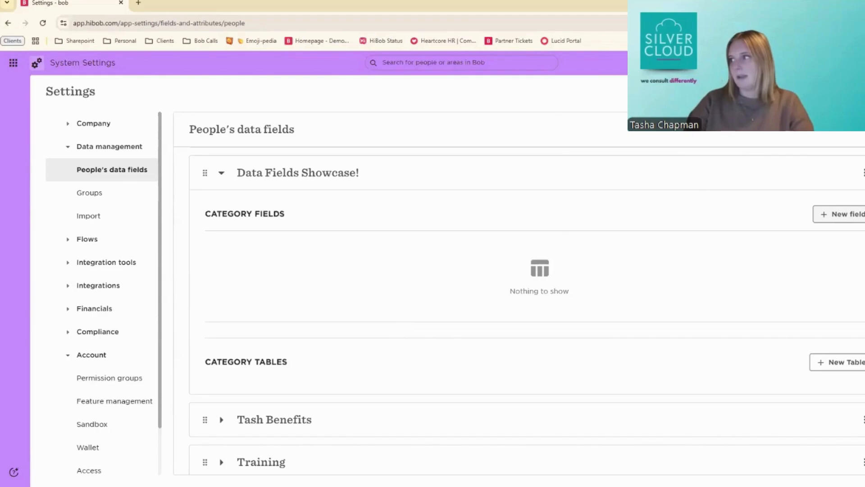
left_click(847, 214)
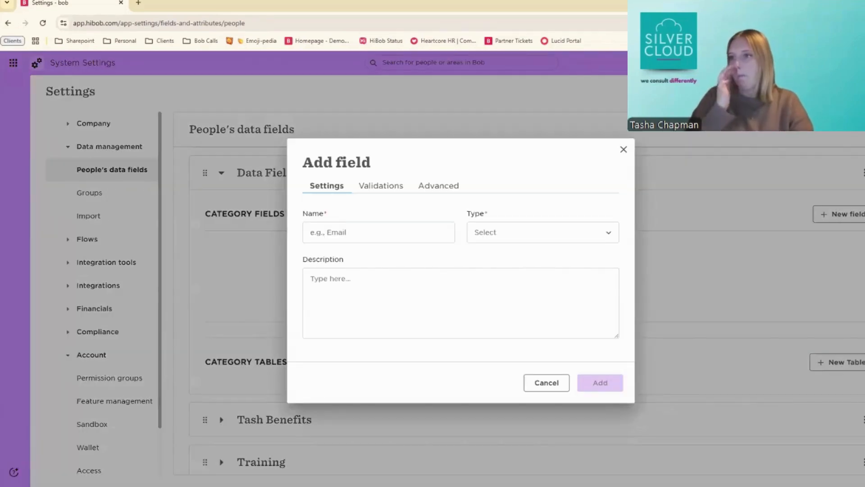
left_click(343, 232)
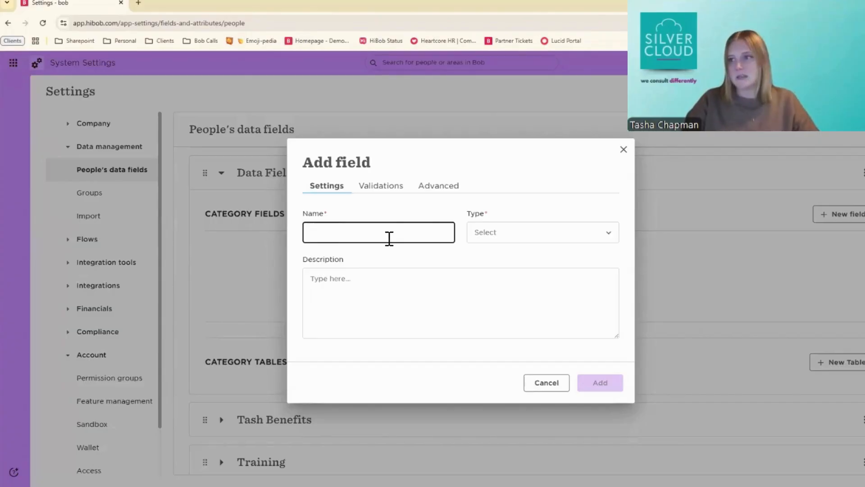
type("Full Name")
- Review the available field types and set the new field's type to Text, leaving the description empty
left_click(498, 234)
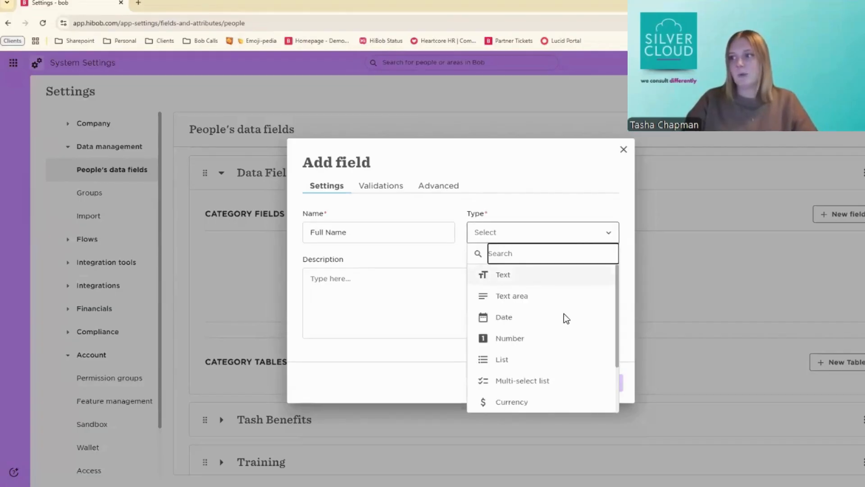
scroll(554, 379, "down", 1)
scroll(554, 371, "up", 1)
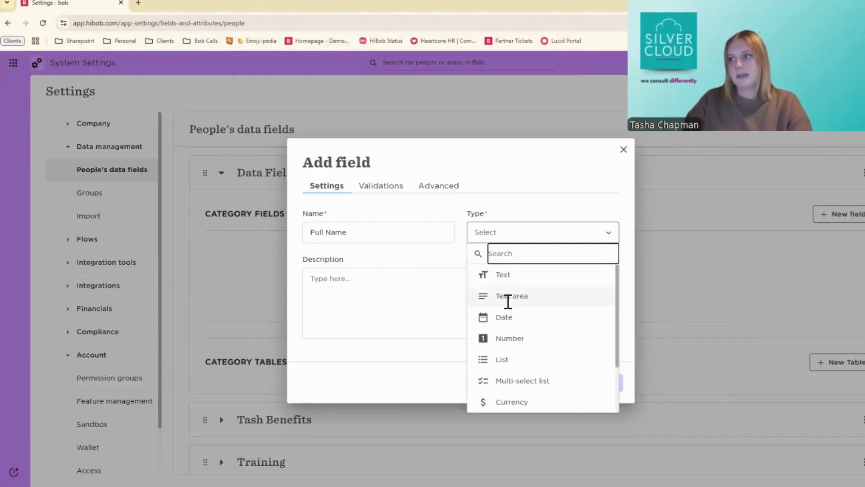
left_click(347, 293)
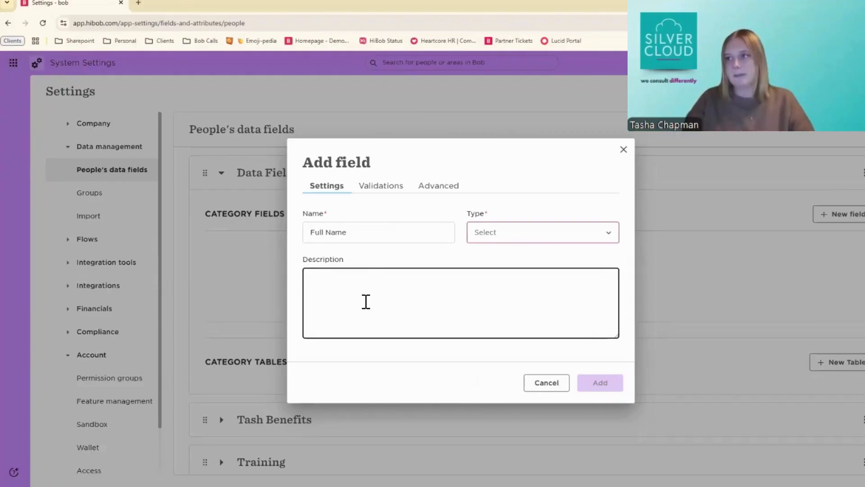
left_click(488, 237)
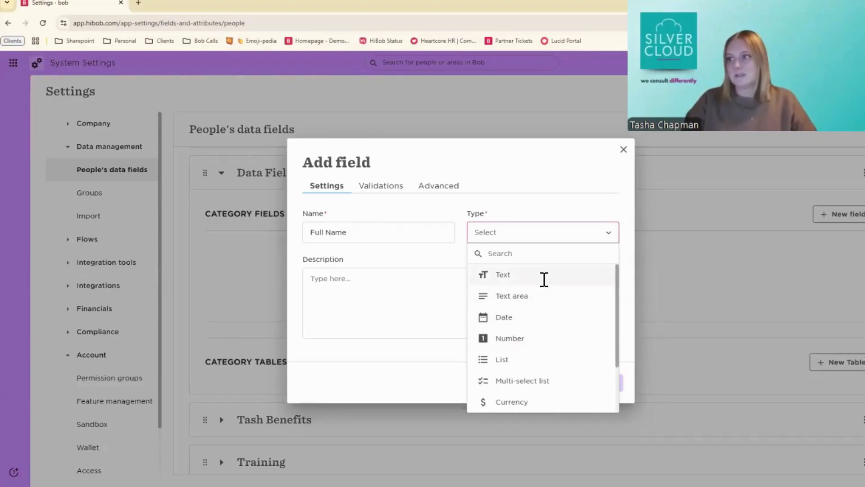
left_click(542, 278)
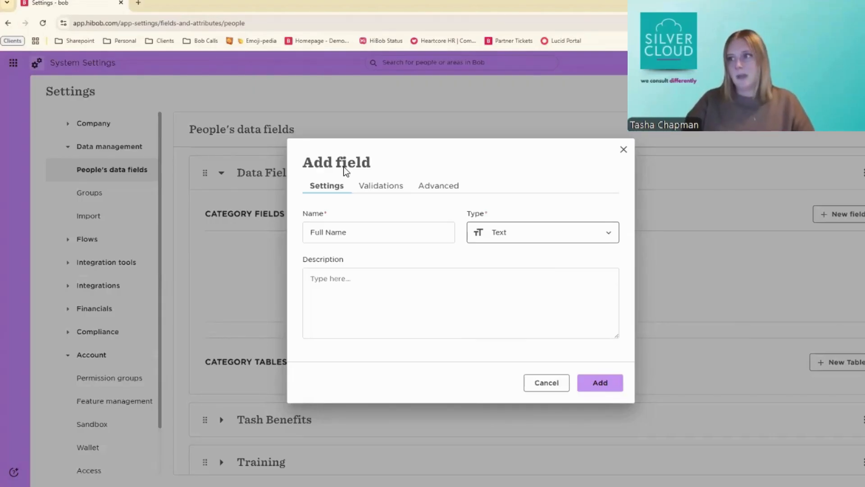
- Try a validation limiting the new field's character count to more than 6, and turn the limit off again
left_click(373, 188)
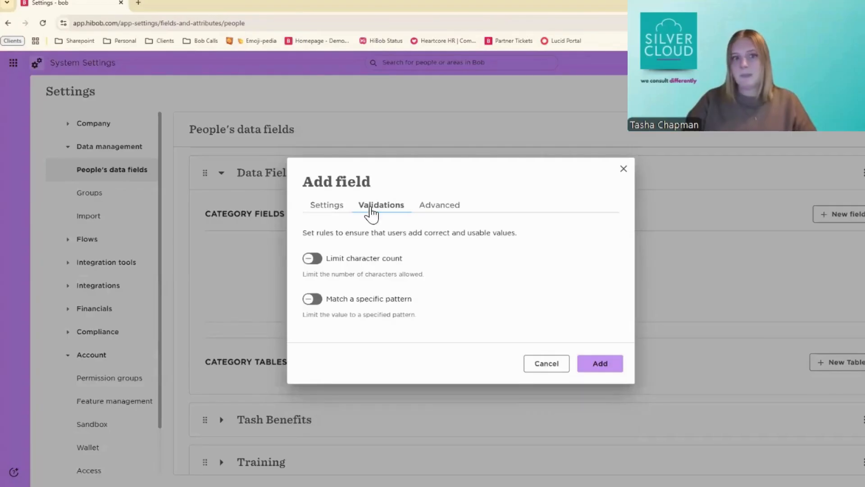
left_click(313, 258)
left_click(349, 240)
left_click(333, 265)
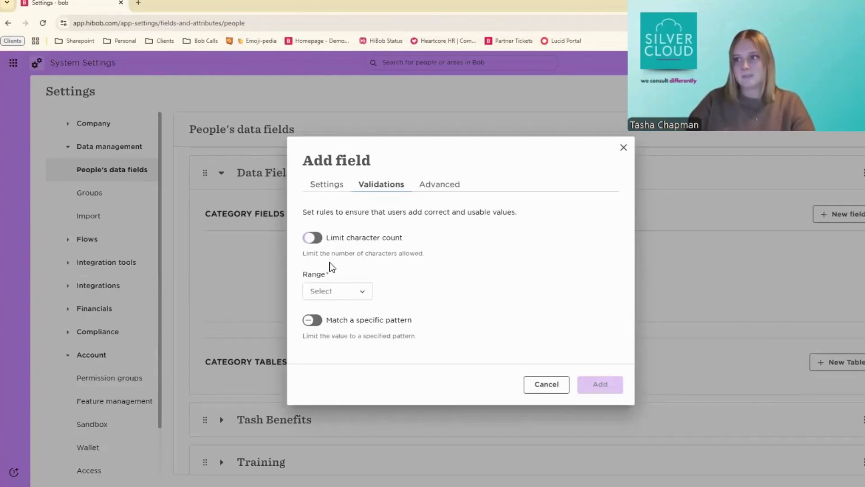
left_click(335, 292)
left_click(341, 331)
left_click(401, 292)
left_click(347, 294)
left_click(400, 287)
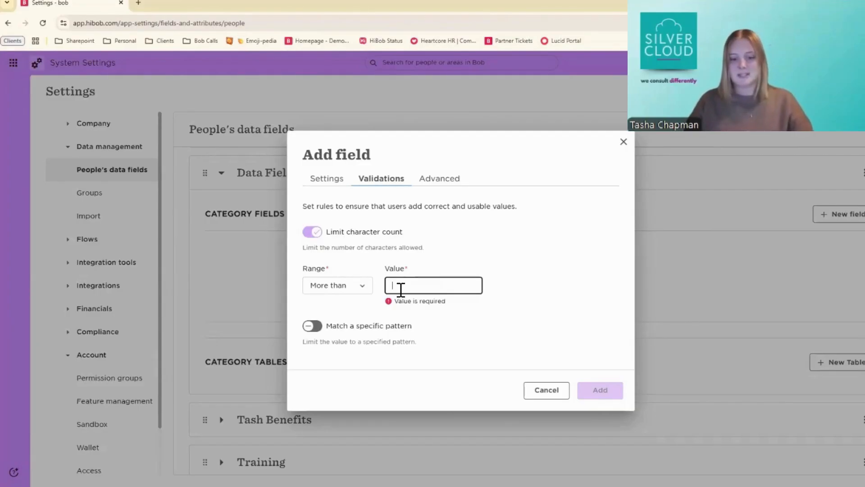
type("6")
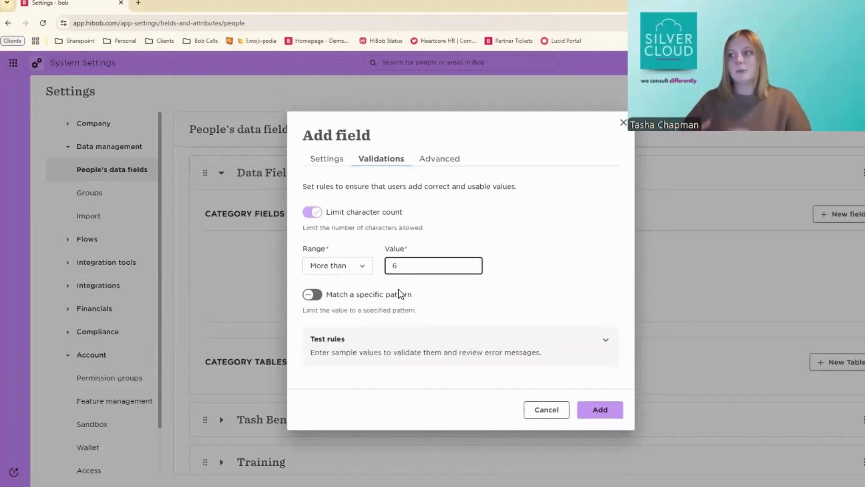
left_click(312, 212)
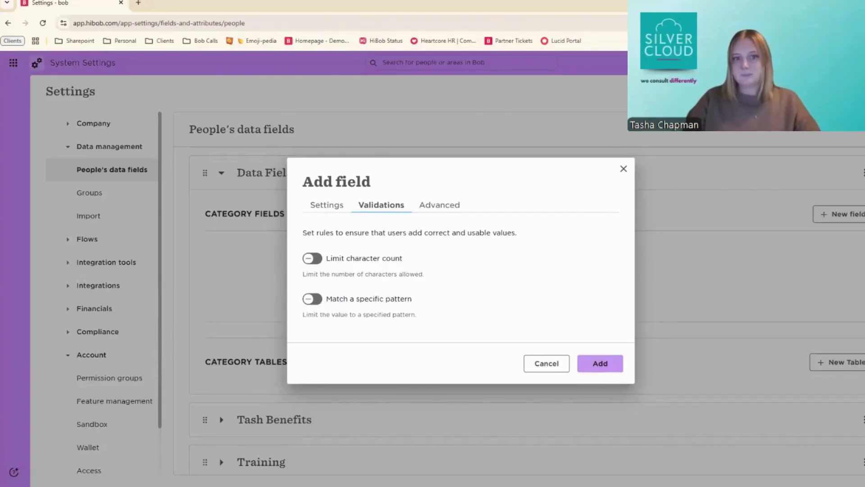
- Turn on matching a specific pattern for the new field and review the predefined pattern types and their format hints
left_click(312, 299)
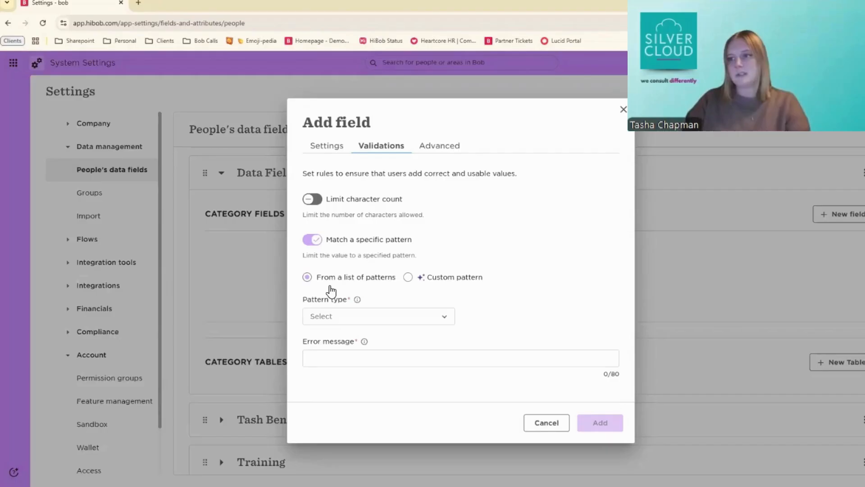
left_click(341, 317)
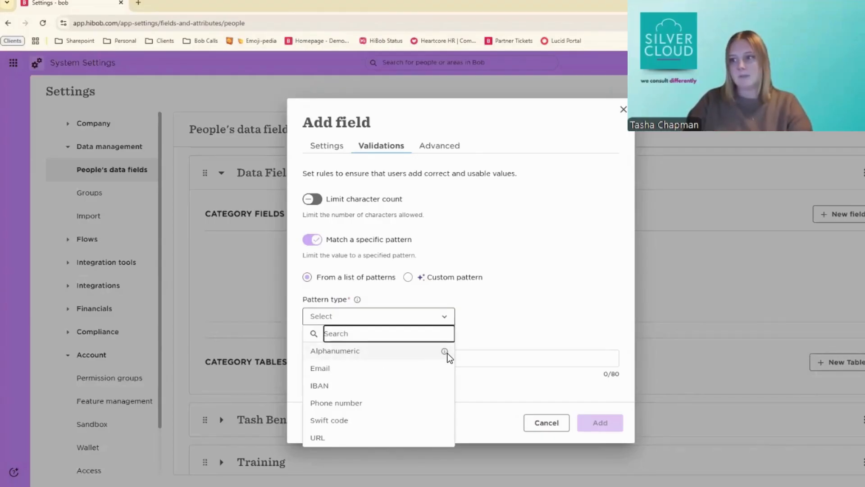
mouse_move(445, 352)
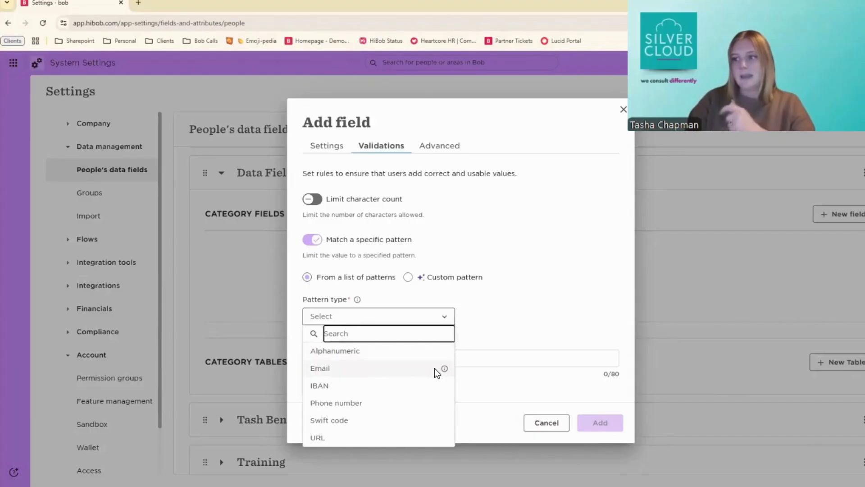
mouse_move(444, 369)
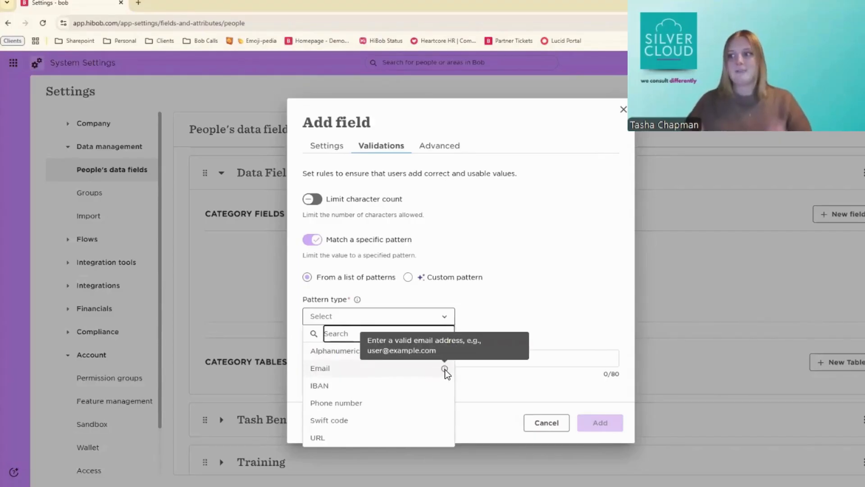
mouse_move(445, 387)
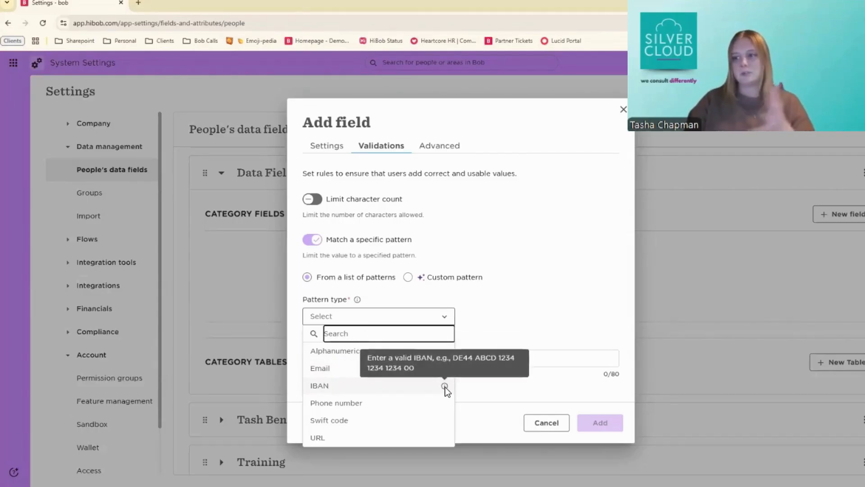
mouse_move(444, 405)
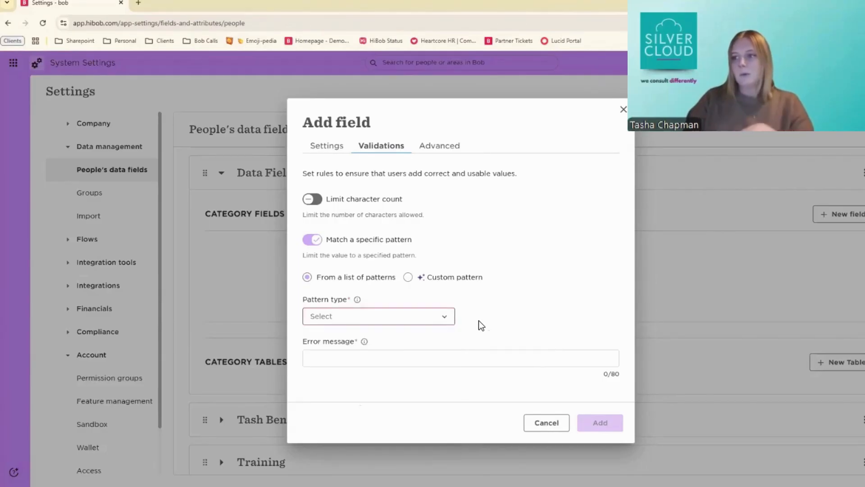
left_click(438, 315)
- Generate and use a custom Bob AI pattern described as "The pattern should start with two letters and finish with three numbers"
left_click(408, 276)
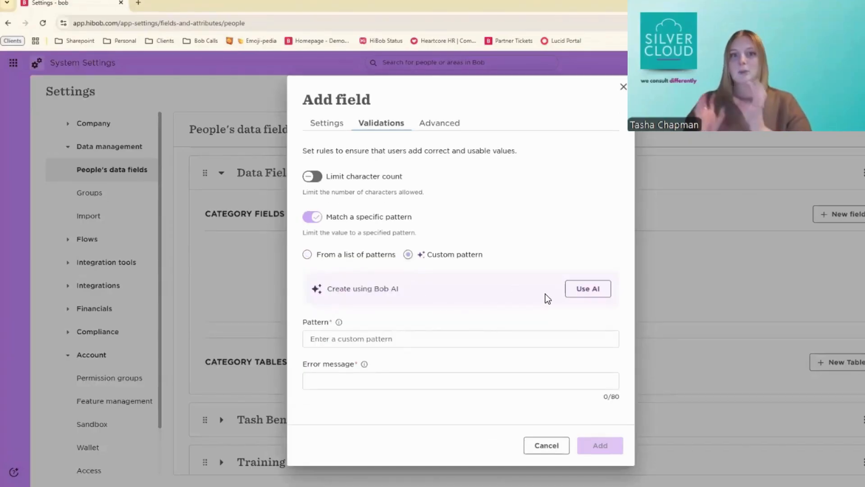
left_click(600, 291)
scroll(386, 349, "down", 1)
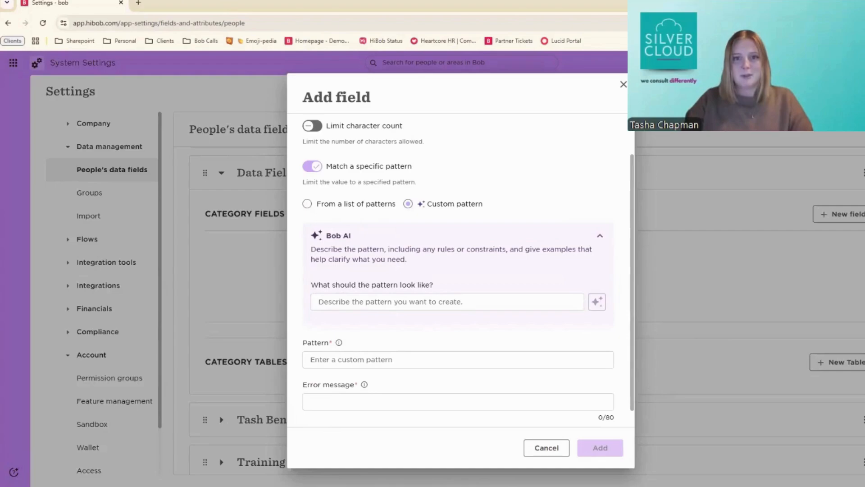
left_click(440, 302)
type("The pattern should start with two letters and finish with three numbers")
left_click_drag(353, 302, 436, 302)
left_click(437, 303)
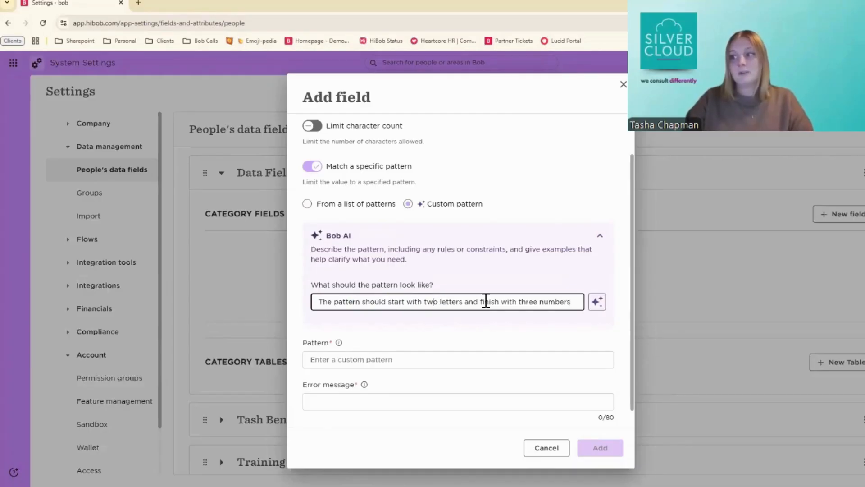
left_click(597, 308)
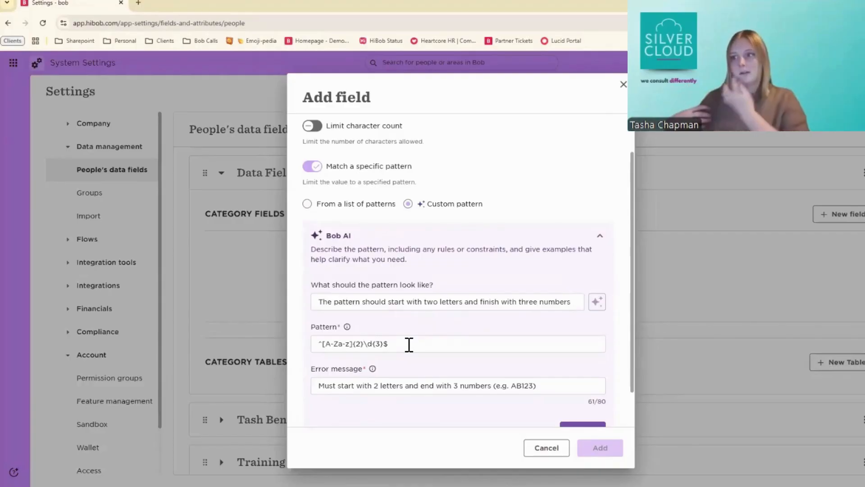
scroll(408, 344, "down", 1)
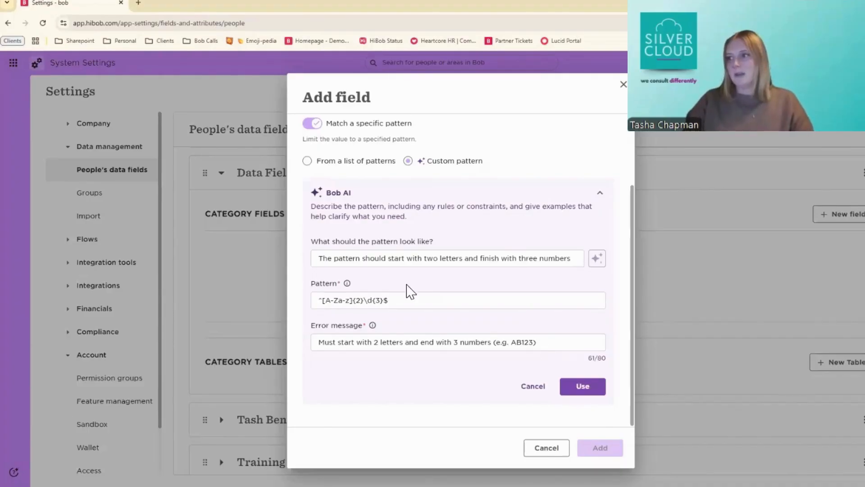
left_click(584, 387)
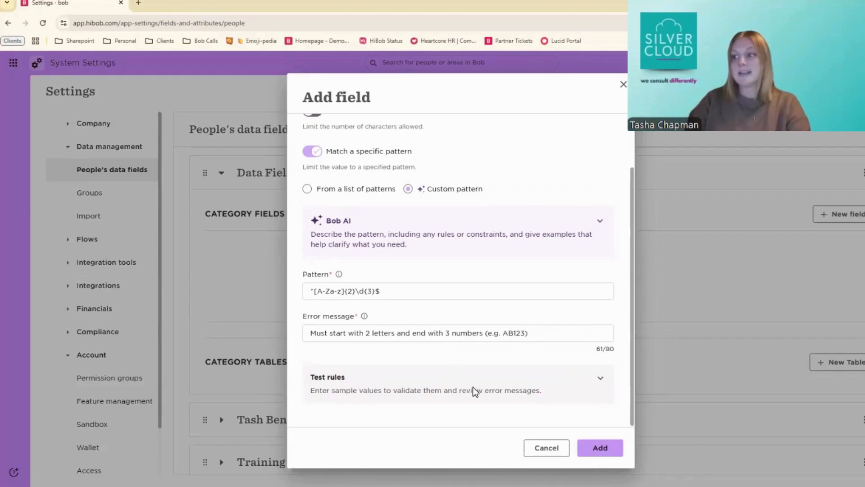
- Test the custom pattern rule with the sample values AB123 and UK567
left_click(601, 378)
scroll(597, 380, "down", 1)
left_click(343, 388)
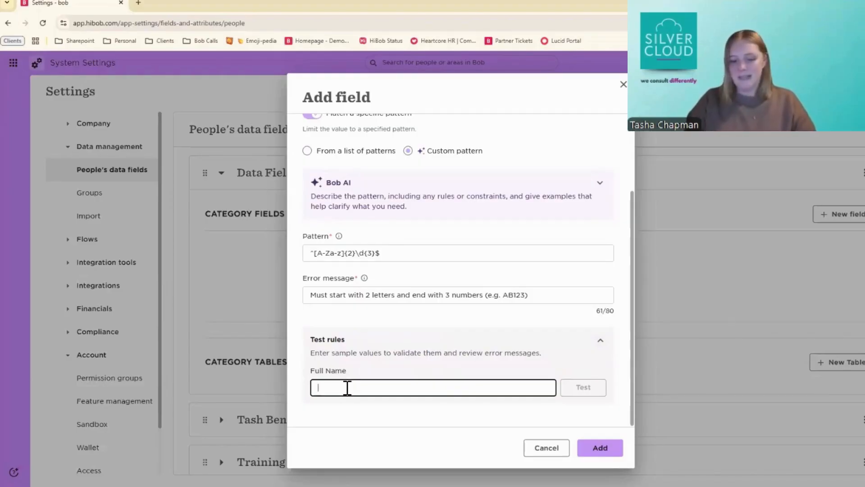
type("AB")
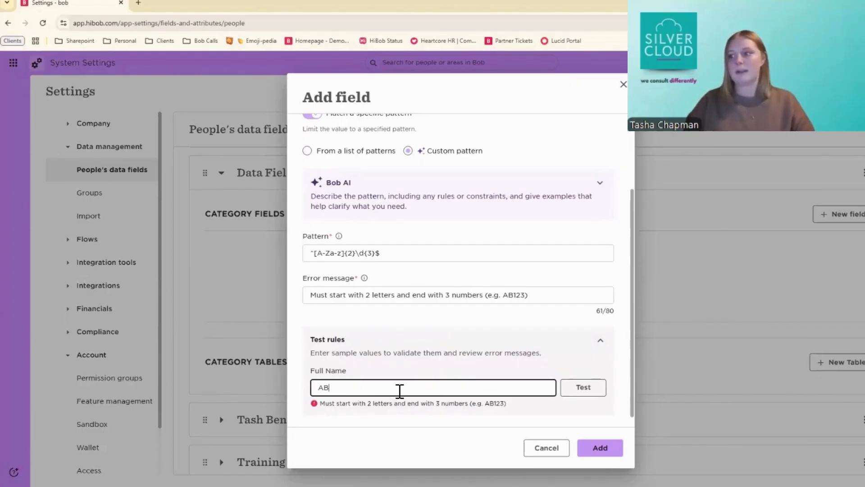
type("123")
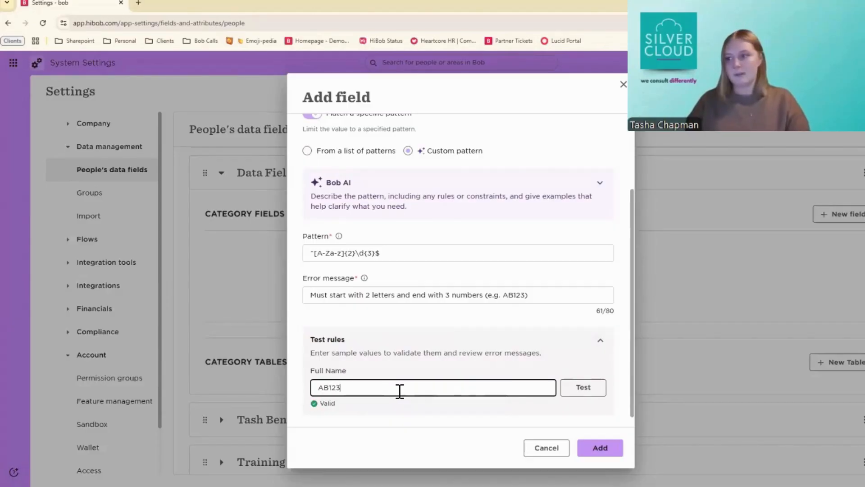
key("BackSpace")
key("BackSpace")
key("BackSpace")
key("BackSpace")
key("BackSpace")
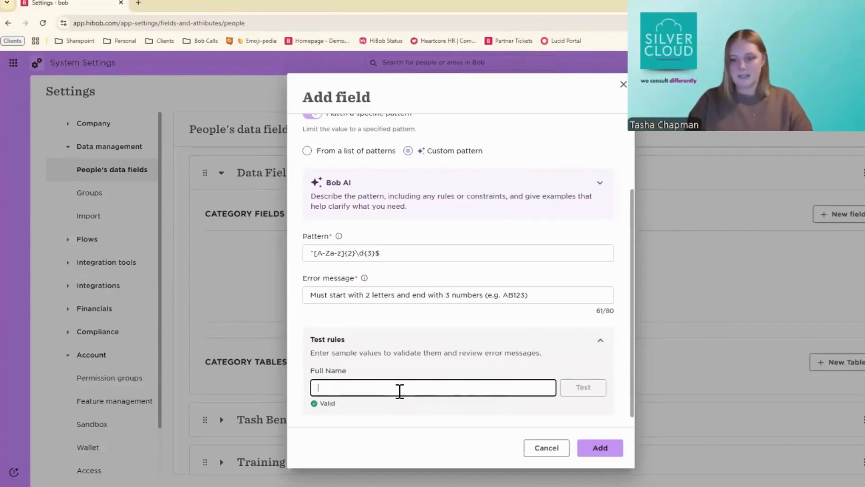
type("UK567")
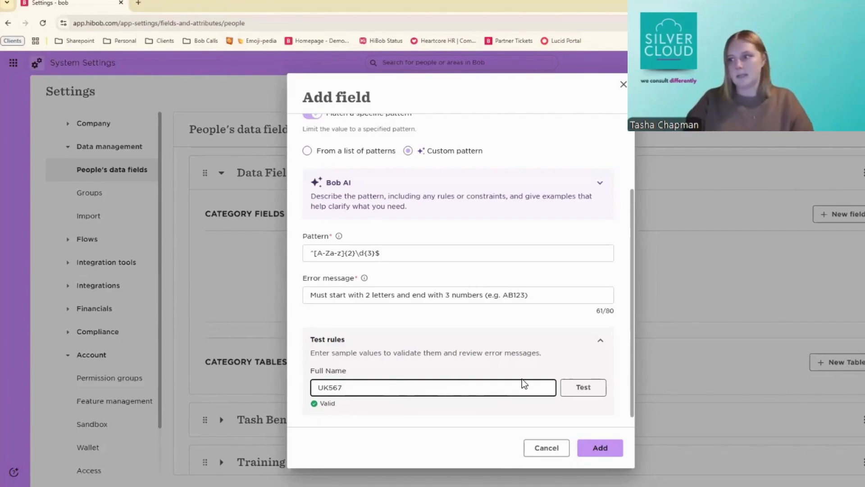
- Return to the Full Name field's general settings and close the new field without adding it
scroll(496, 298, "up", 3)
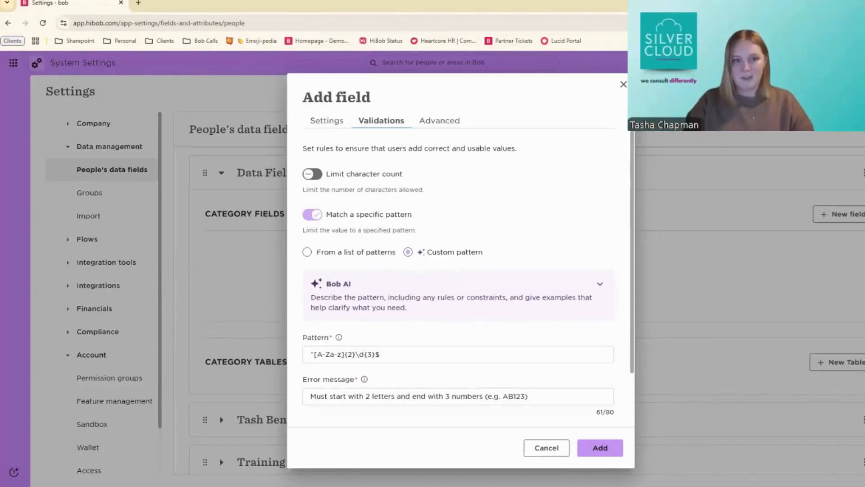
left_click(326, 120)
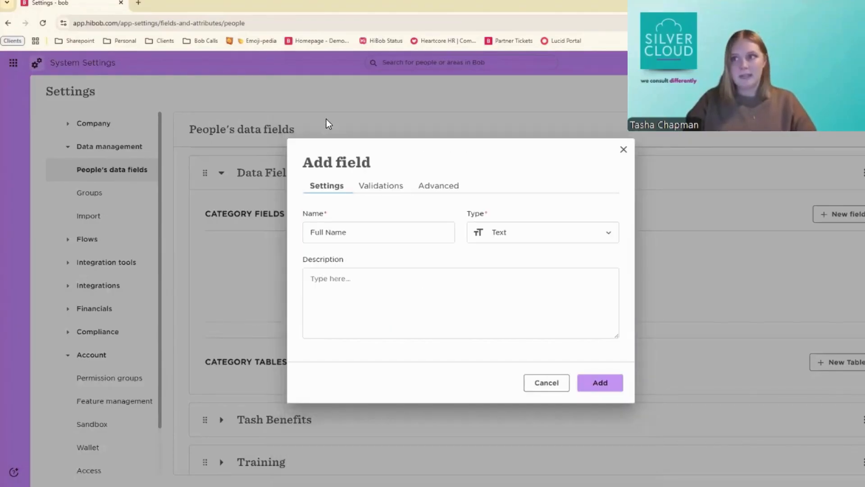
left_click(628, 150)
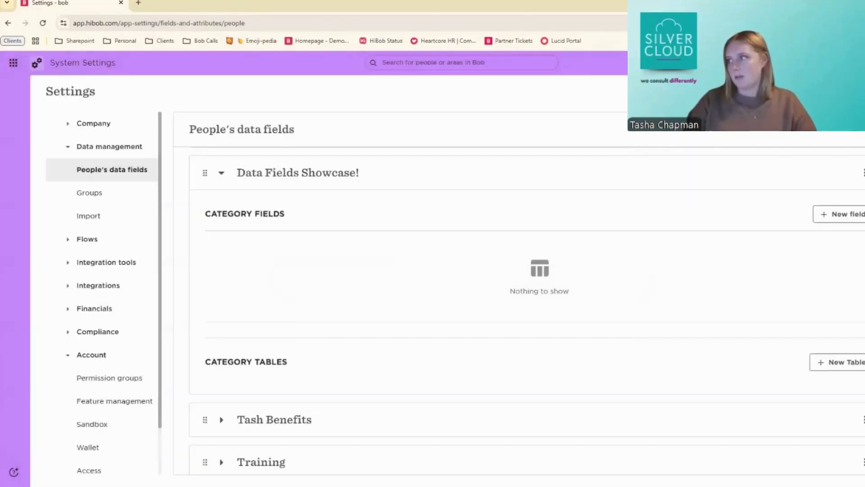
- Start a new field named nUMBER in the Data Fields Showcase! category with the type Number
left_click(838, 214)
left_click(363, 232)
type("nUMBER")
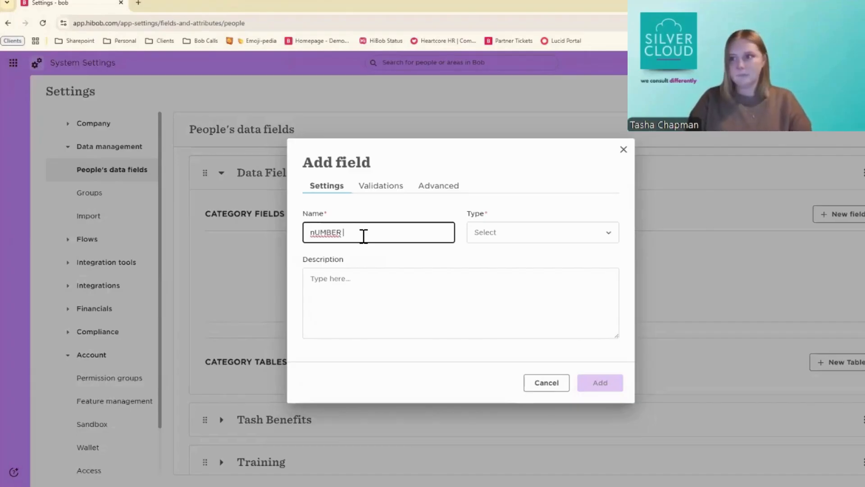
left_click(511, 238)
left_click(507, 346)
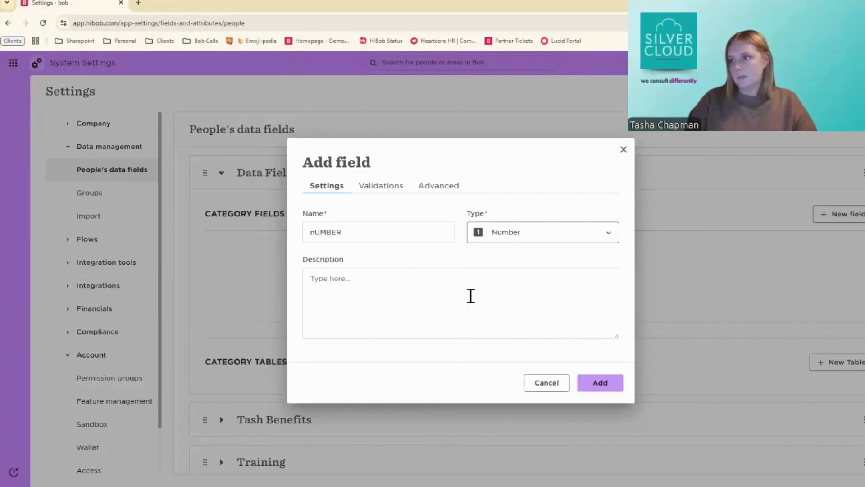
- Turn on number range validation to review its range options, and close the number field without adding it
left_click(383, 186)
left_click(313, 258)
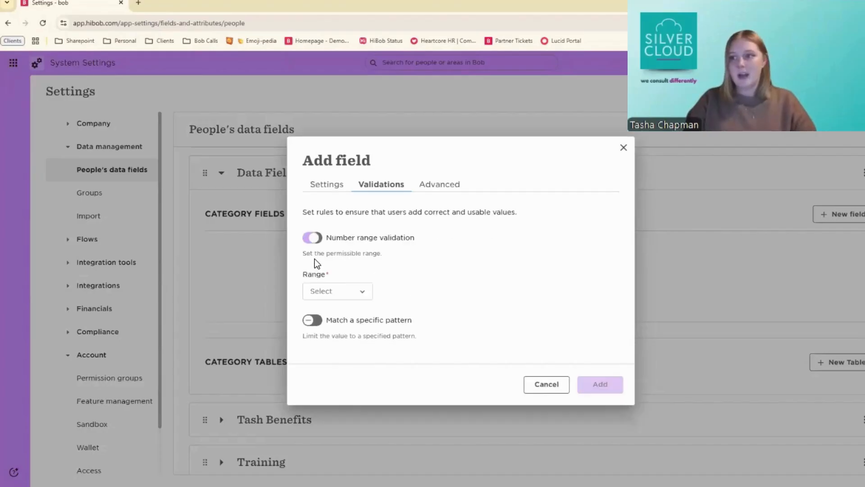
left_click(351, 290)
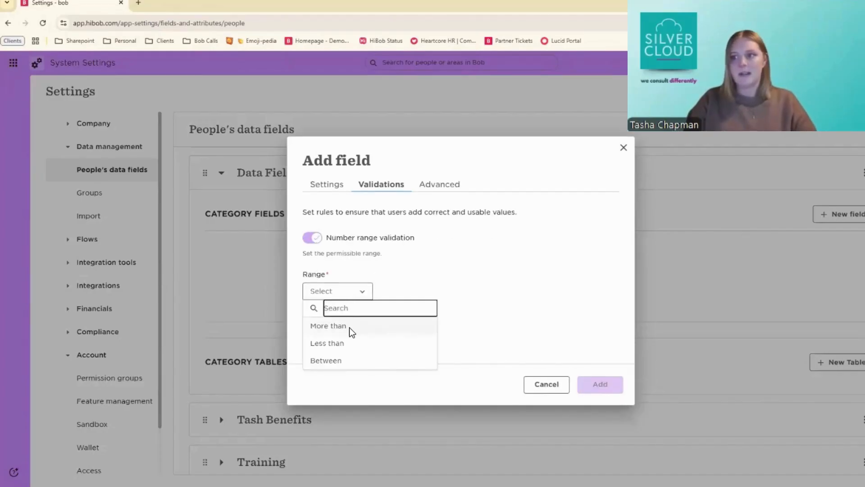
left_click(339, 288)
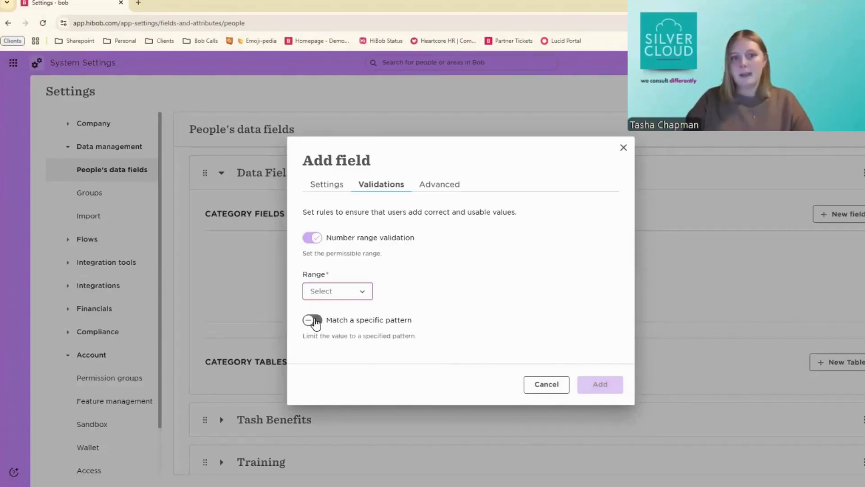
left_click(315, 319)
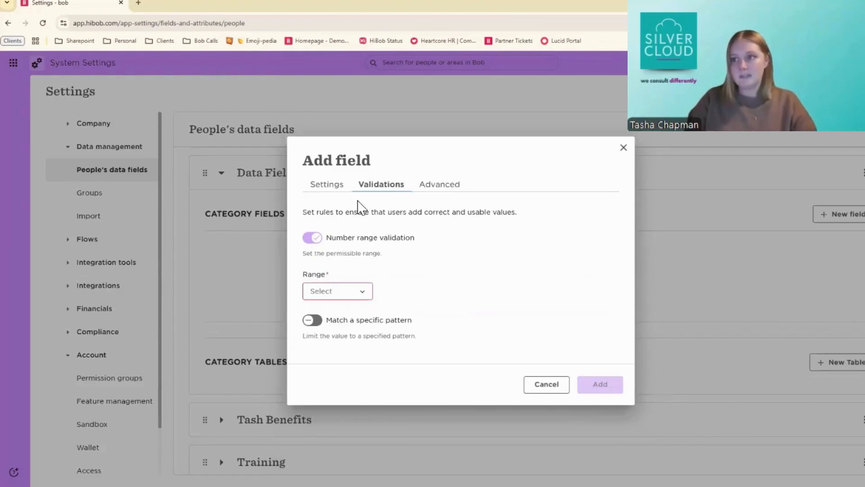
left_click(336, 188)
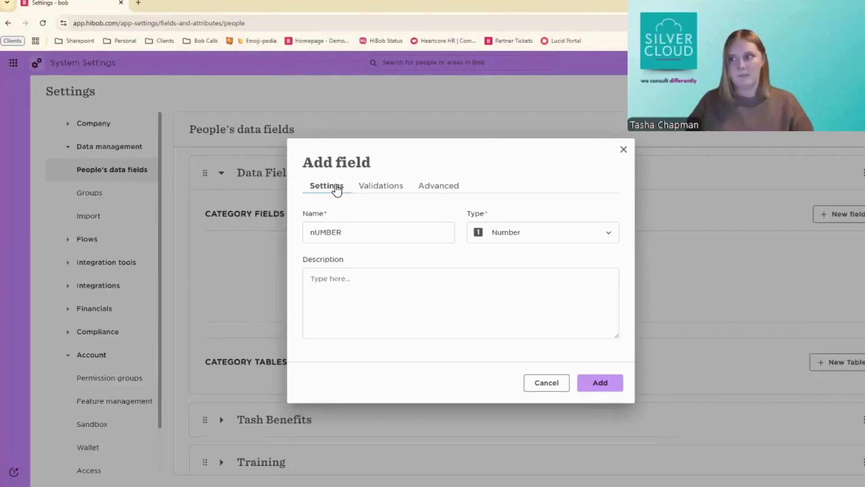
left_click(623, 150)
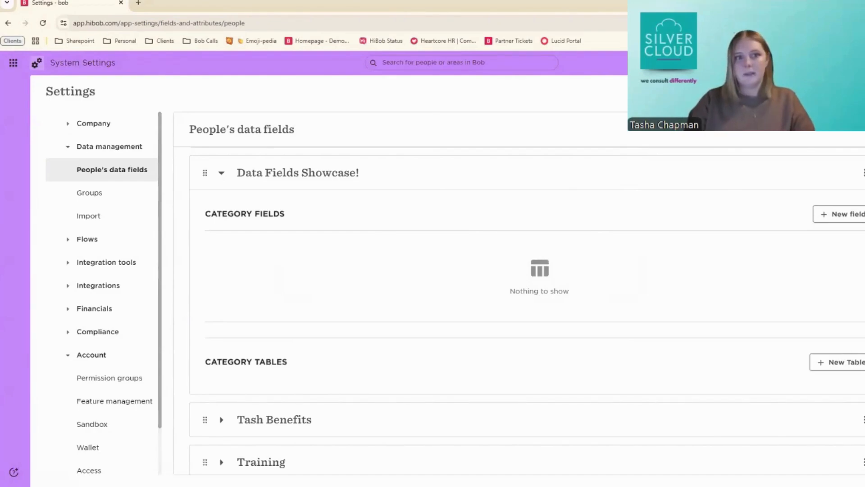
- Start a new field named Single option lists in the Data Fields Showcase! category with the type List
left_click(839, 214)
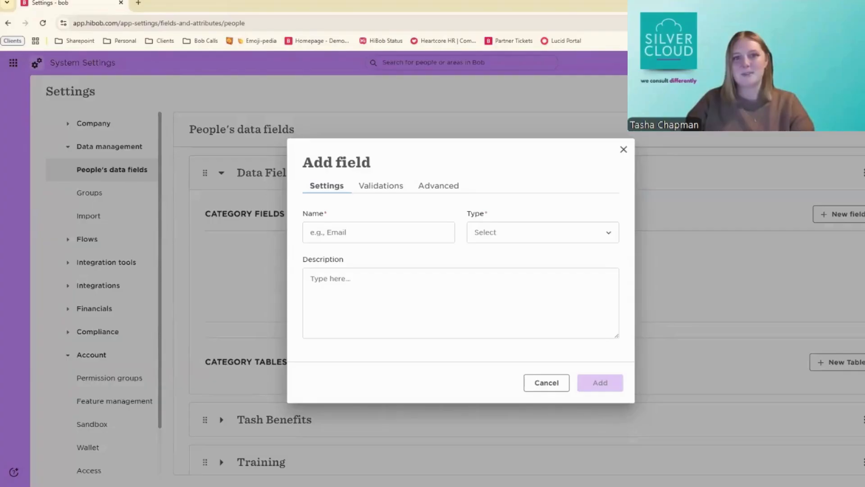
left_click(453, 232)
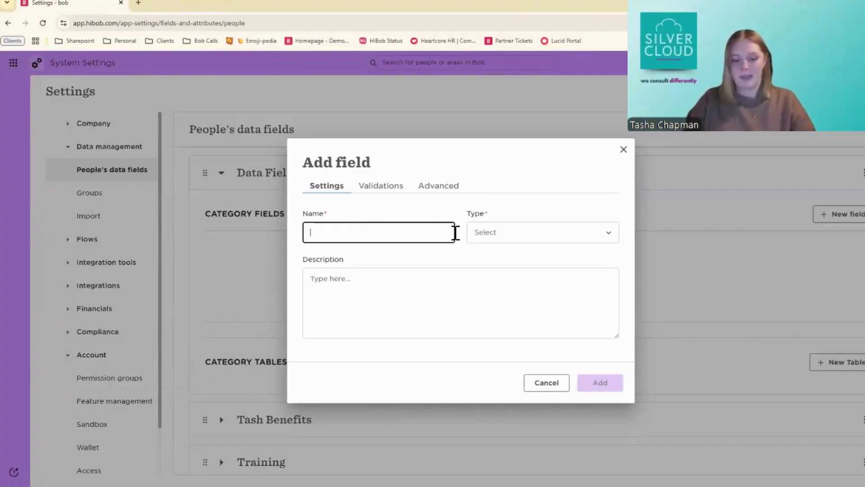
type("Single option lists")
left_click(477, 231)
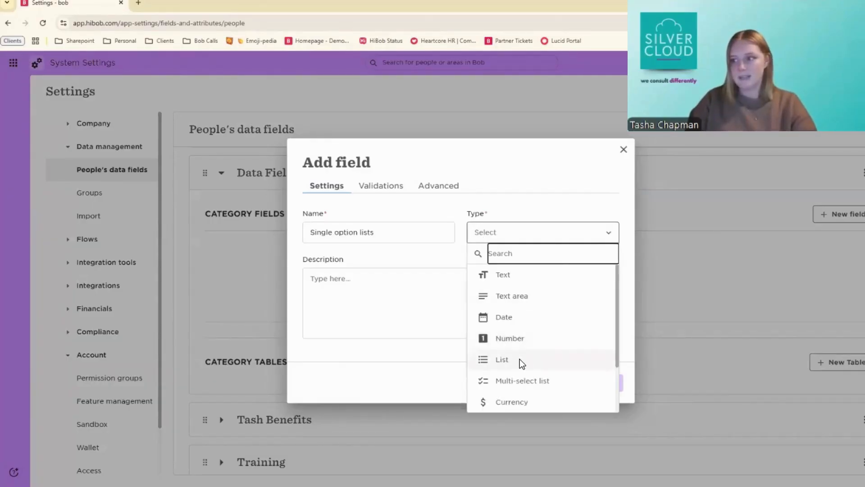
left_click(520, 358)
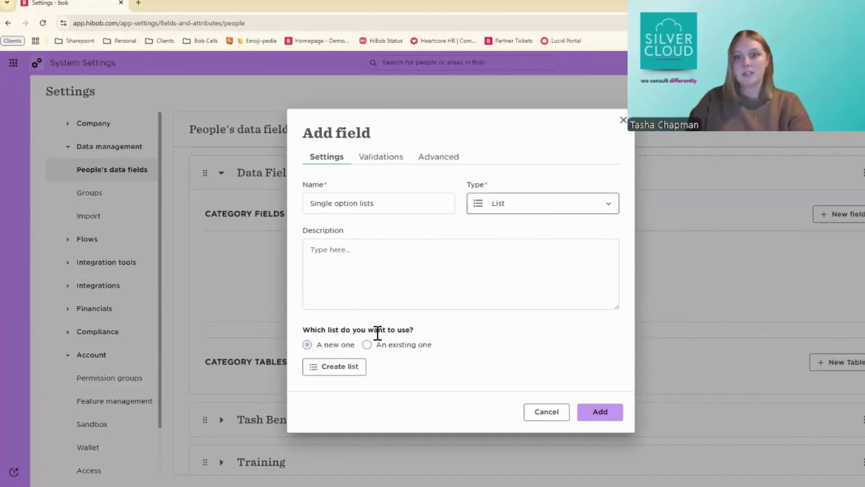
- Enter the values Yes, No and Maybe in a new list for the field, and close the list without saving it
left_click(340, 372)
left_click(332, 273)
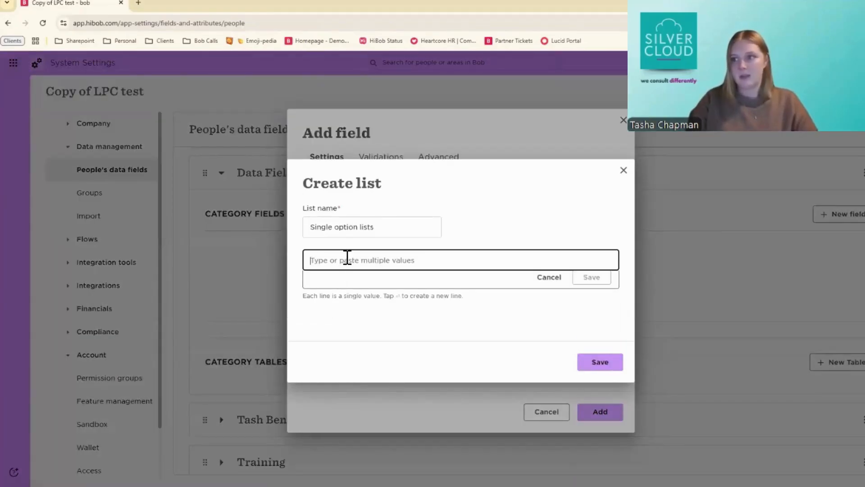
type("Yes")
key("Return")
type("No Maybe")
key("Return")
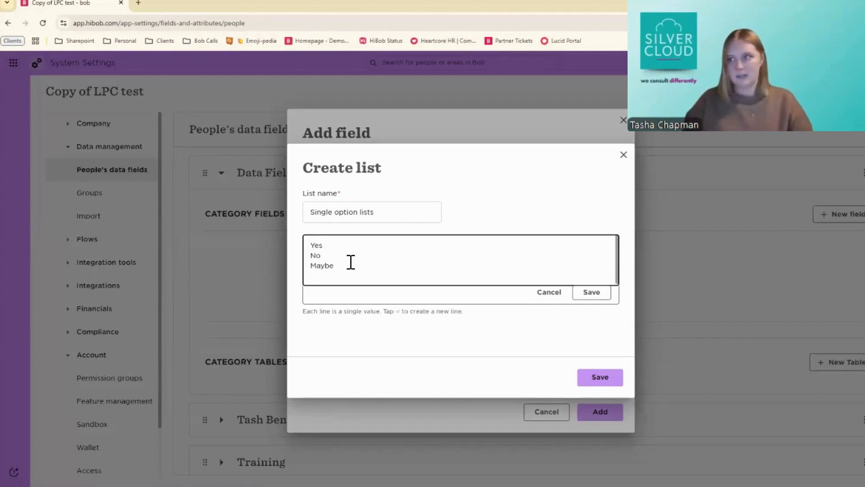
left_click(545, 294)
left_click(626, 185)
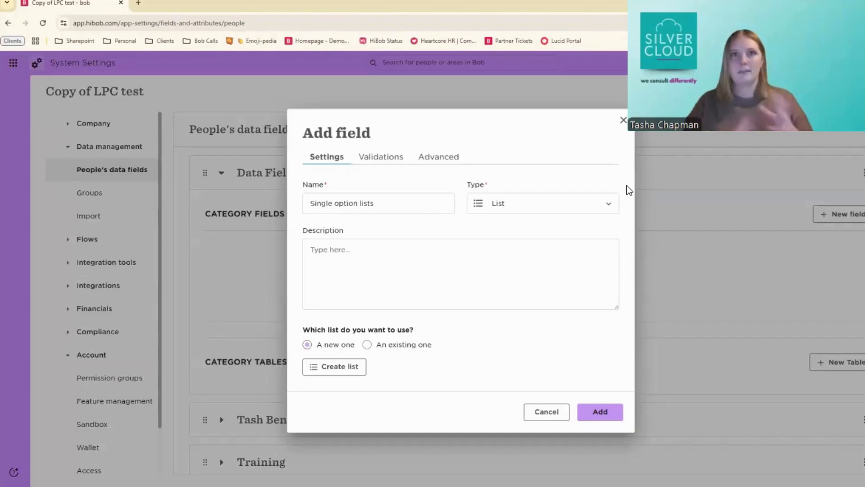
- Switch the Single option lists field to an existing list and choose the Title list
left_click(366, 344)
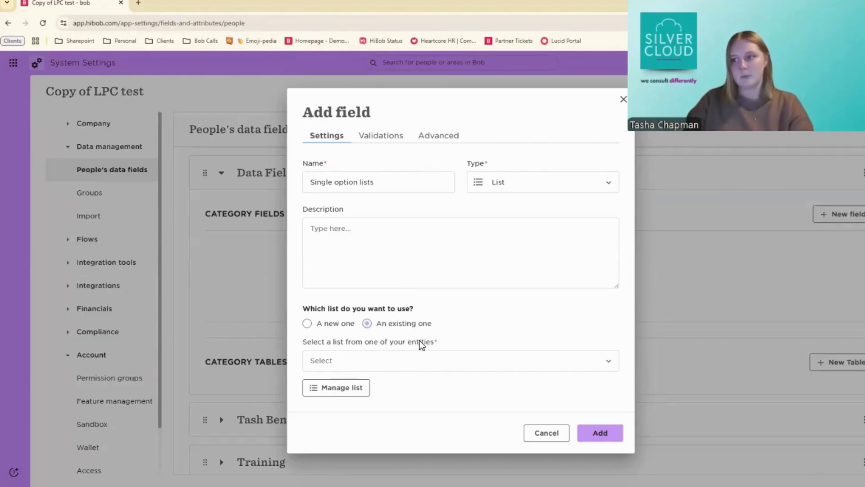
left_click(351, 367)
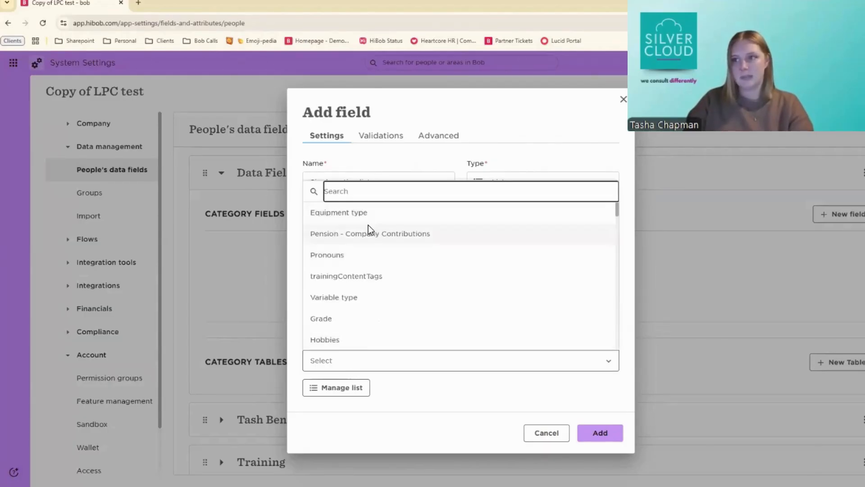
scroll(371, 283, "down", 5)
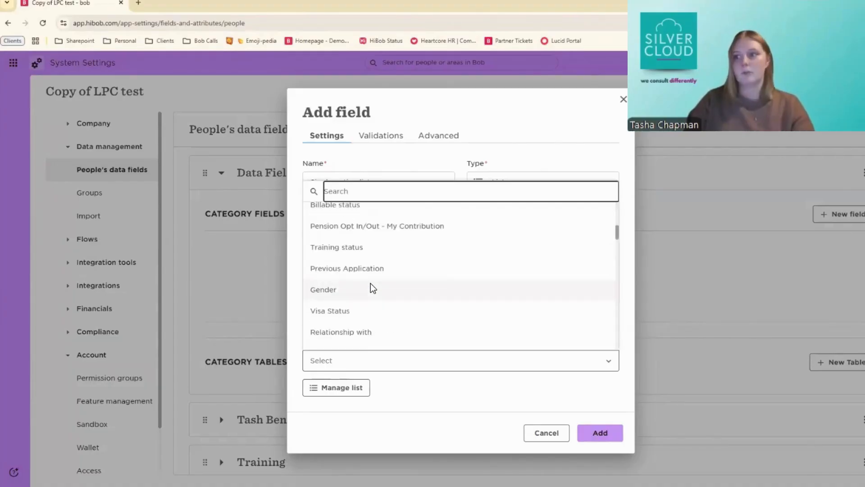
scroll(371, 289, "down", 1)
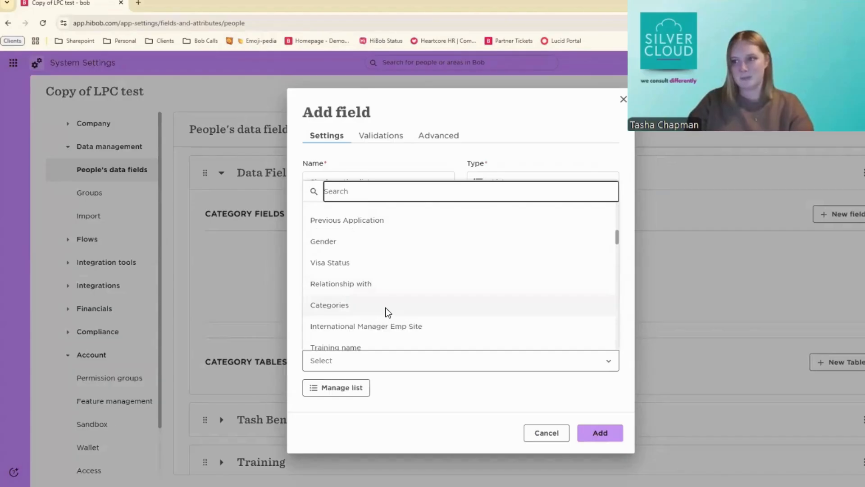
scroll(385, 307, "down", 3)
left_click(341, 252)
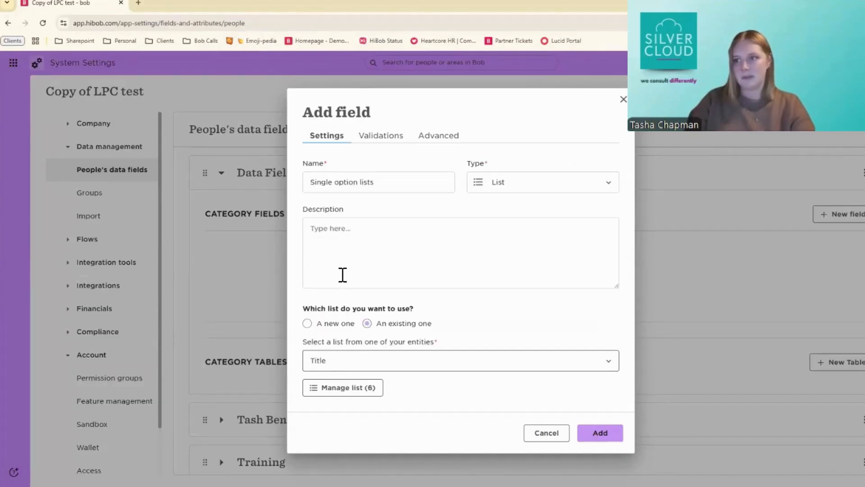
- Add the value Mx to the Title list and save the updated list
left_click(352, 394)
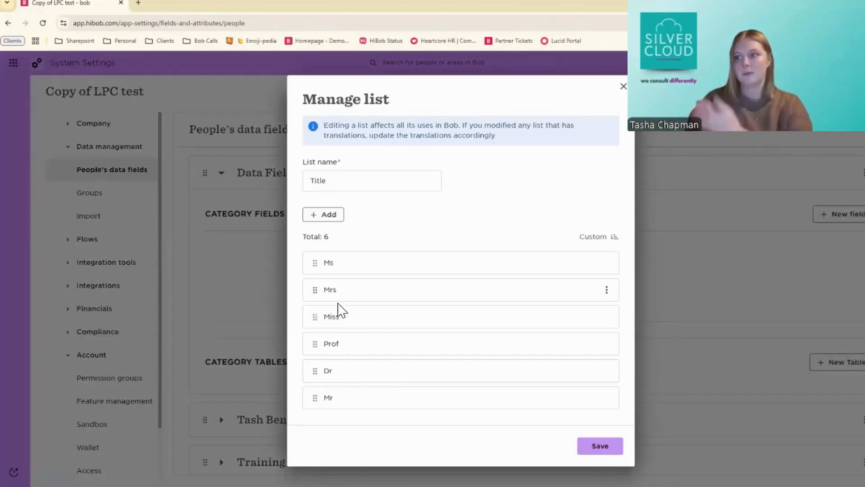
left_click(328, 216)
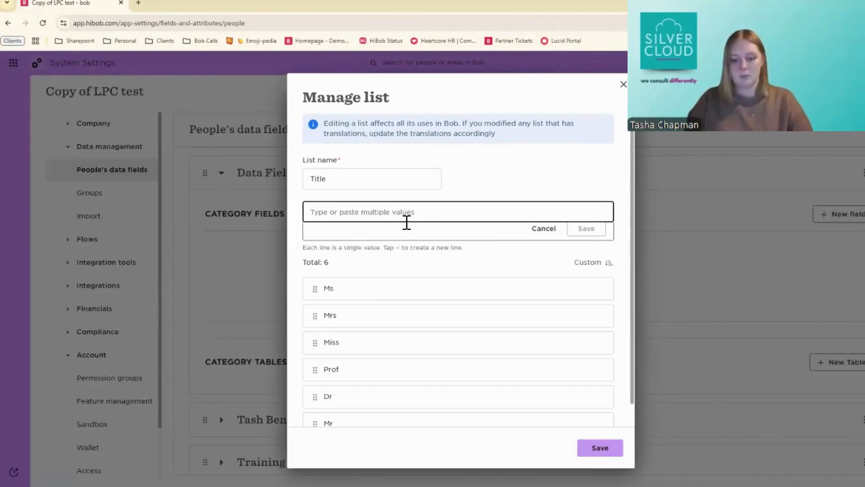
type("Mx")
left_click(586, 259)
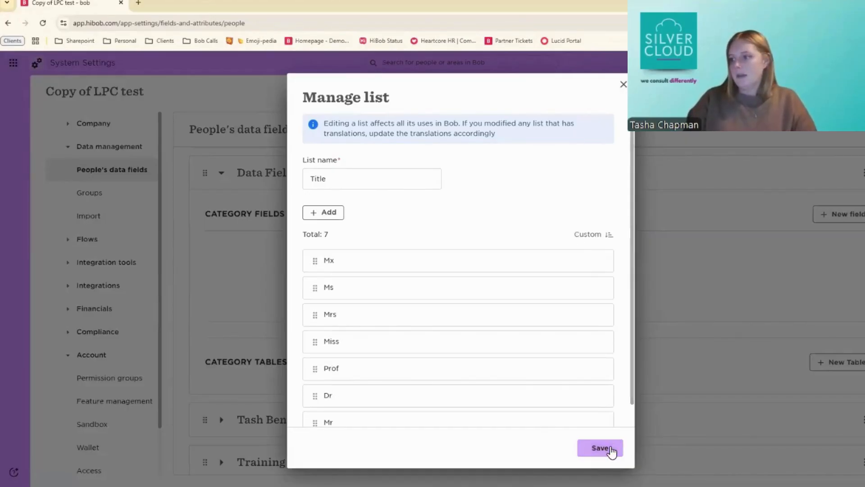
left_click(600, 447)
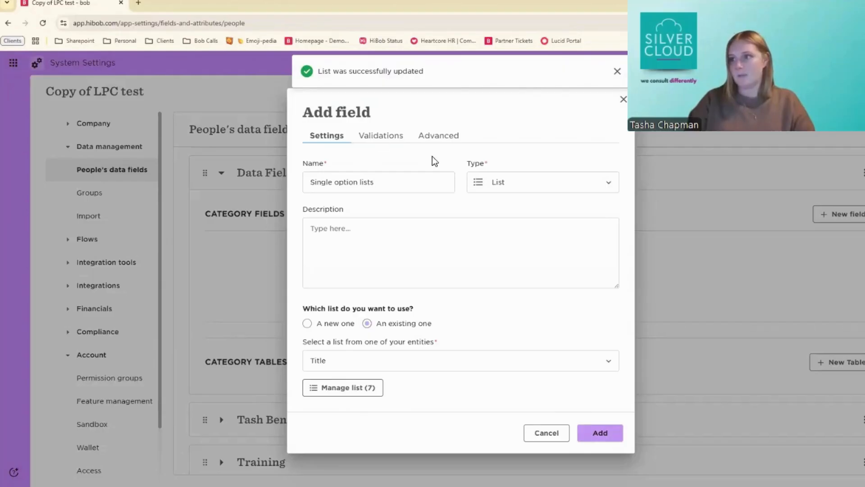
- Check the validations for the list field, and set it as mandatory with masked values
left_click(382, 136)
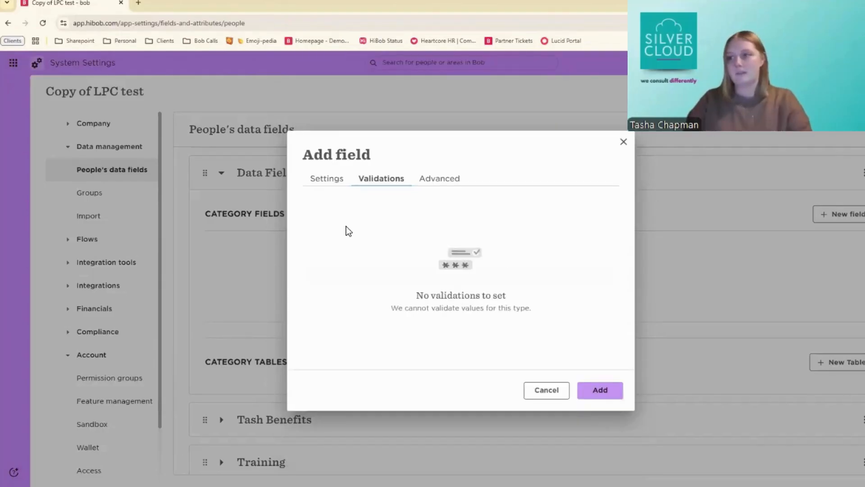
left_click(440, 179)
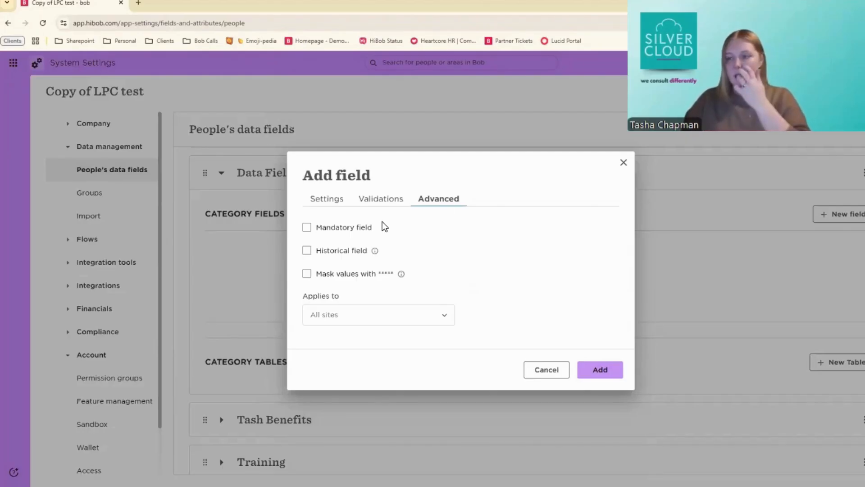
left_click(352, 230)
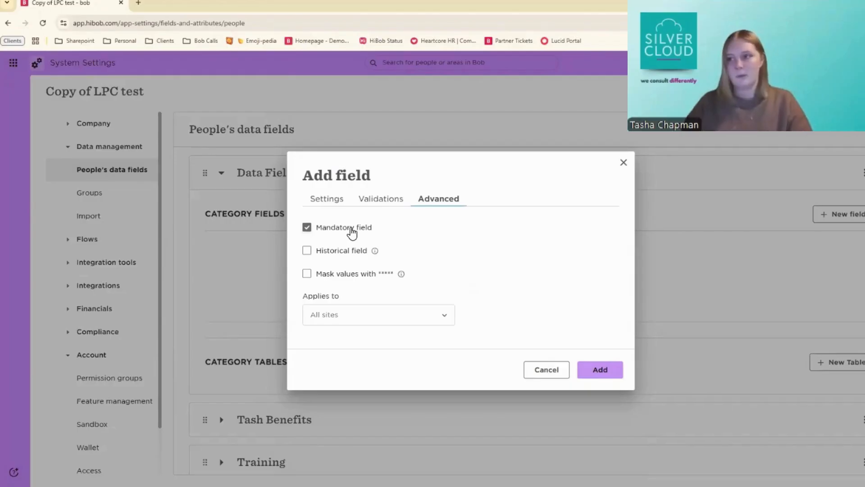
left_click(307, 273)
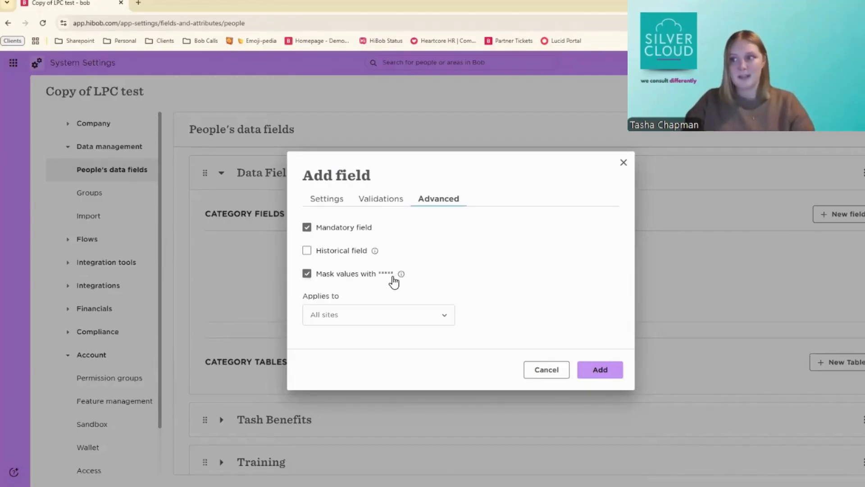
mouse_move(400, 280)
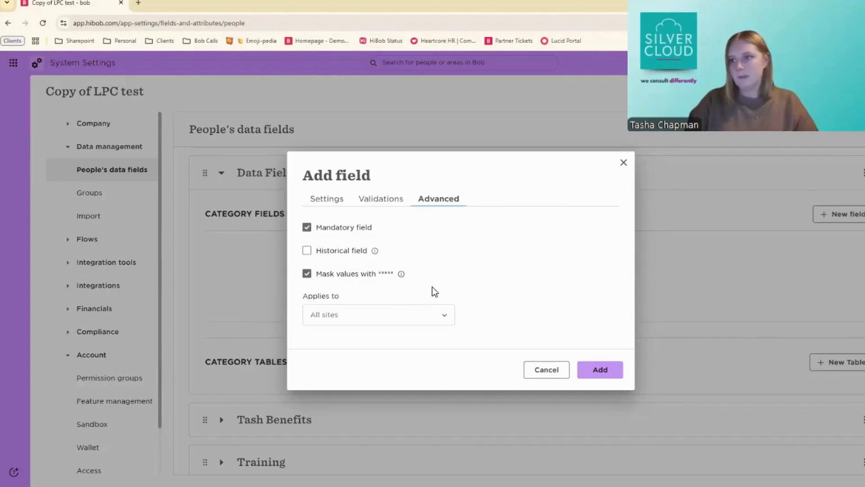
- Limit the field to the Hong Kong and Istanbul sites, and cancel the Single option lists field without adding it
left_click(347, 319)
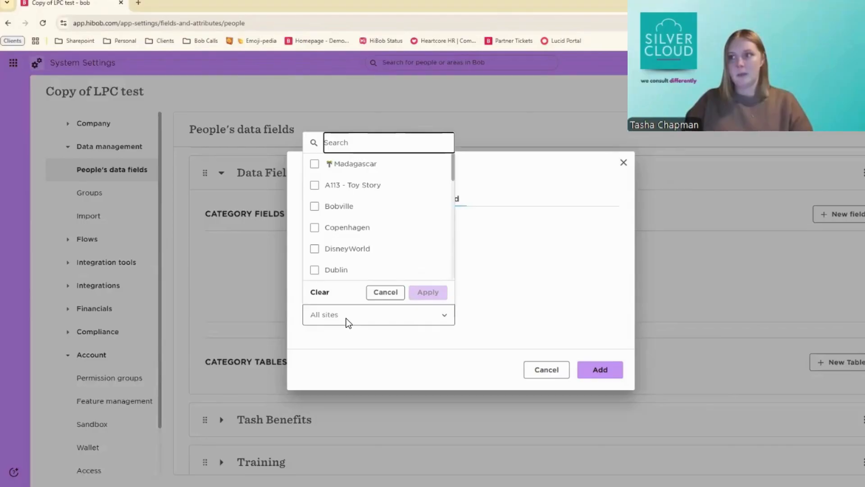
scroll(320, 221, "down", 3)
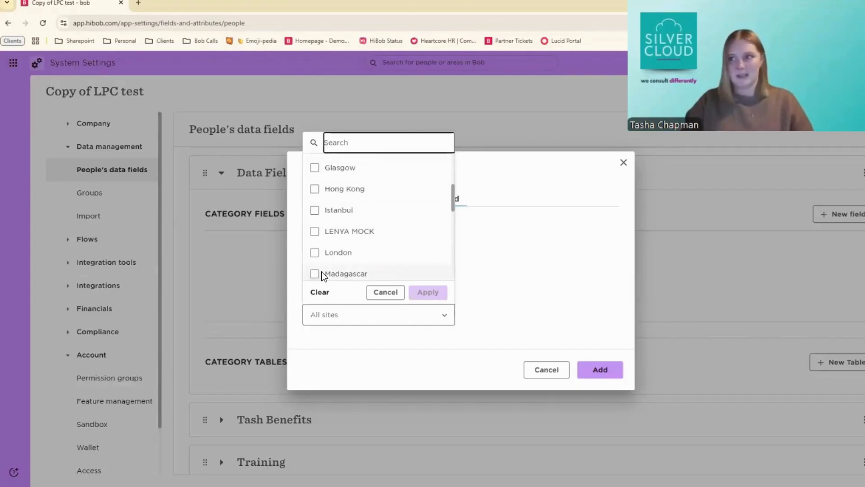
left_click(314, 213)
left_click(314, 189)
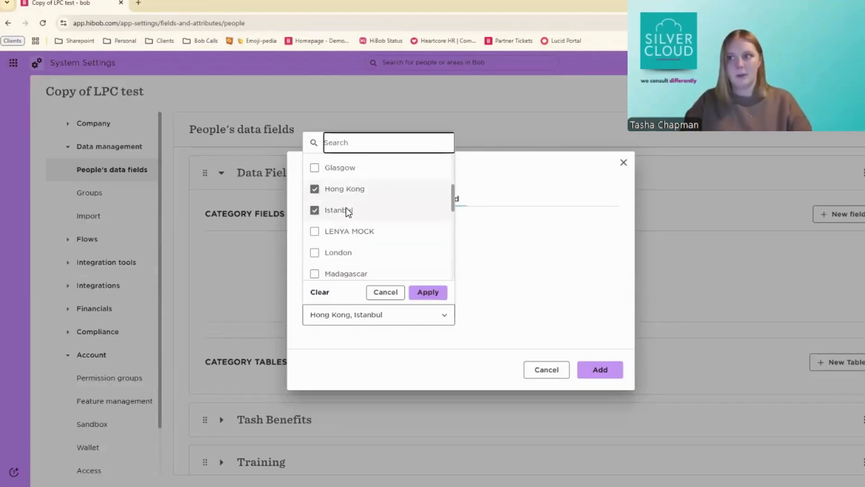
left_click(422, 294)
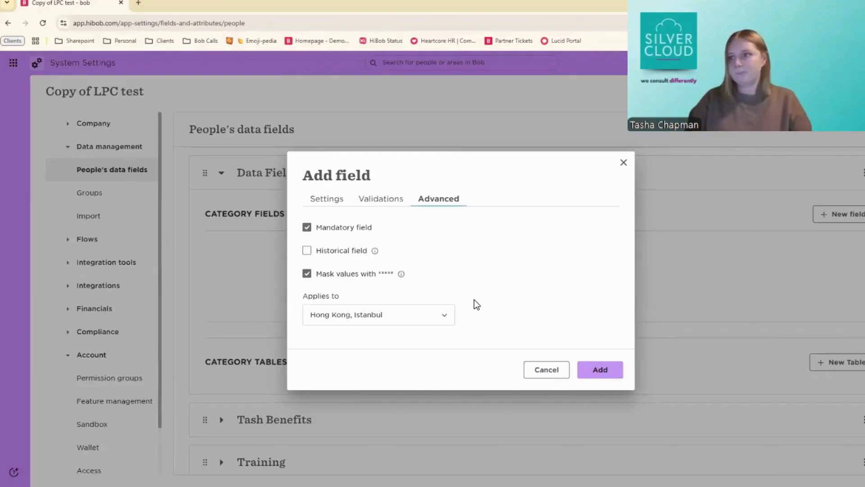
left_click(326, 198)
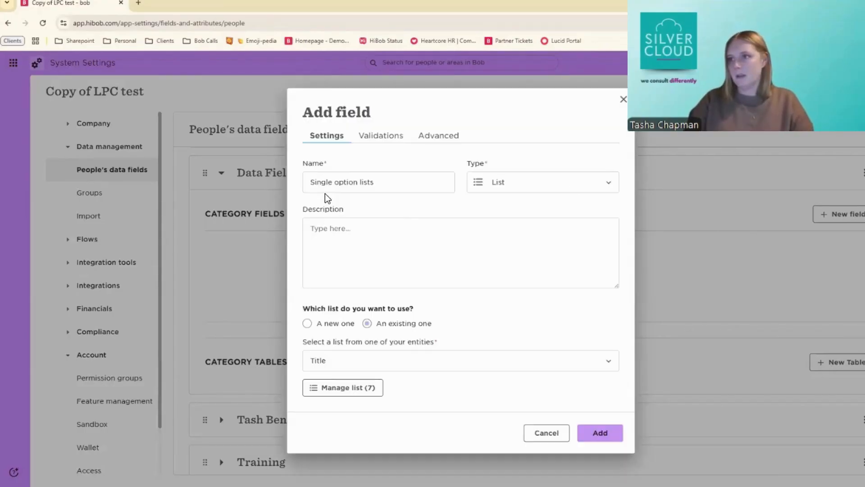
left_click(559, 435)
- Start a Multi-select list field named multi list in the Data Fields Showcase! category and begin adding values to a new list
left_click(839, 214)
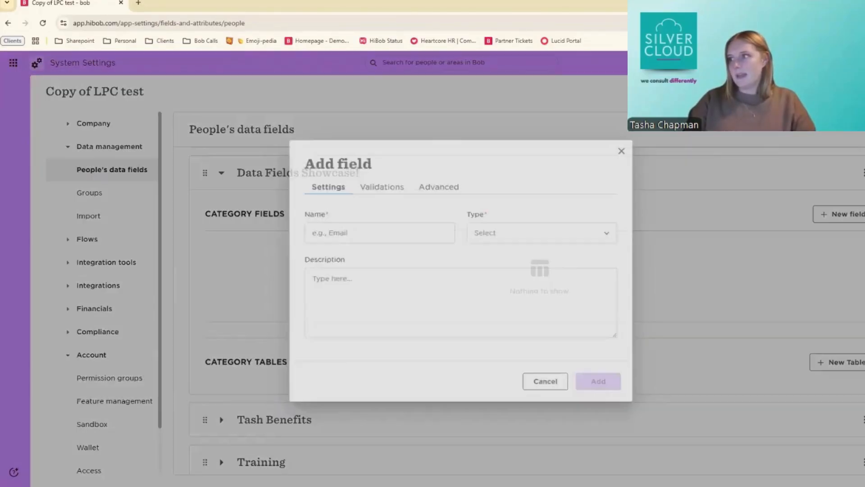
left_click(353, 232)
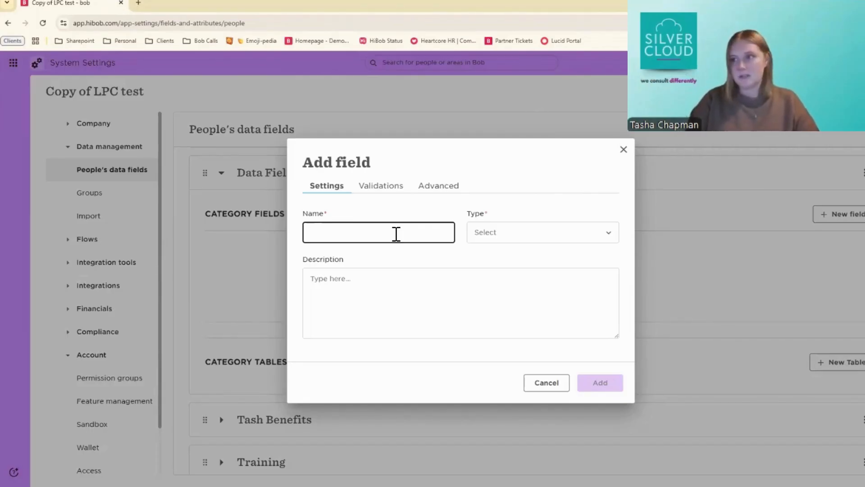
type("multi")
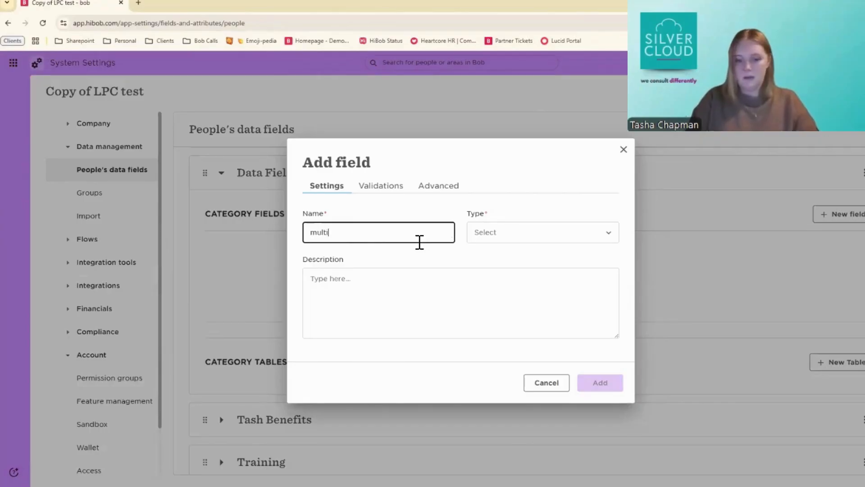
type(" lis")
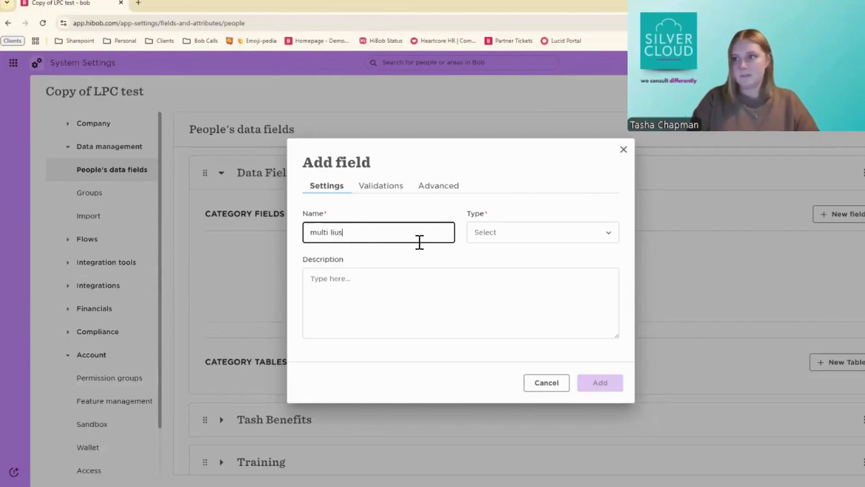
type("t")
left_click(515, 232)
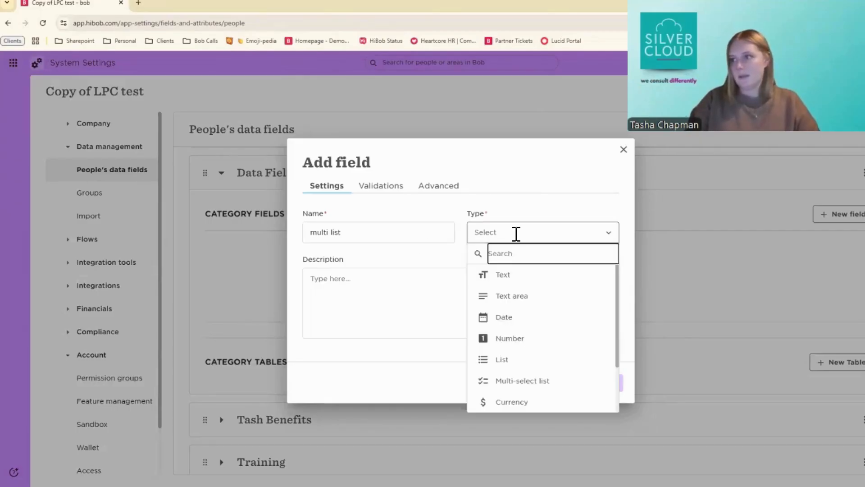
left_click(502, 382)
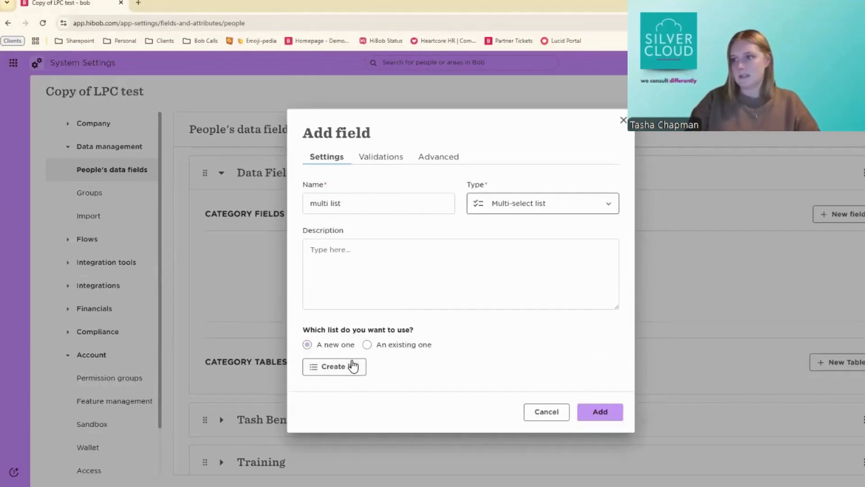
left_click(339, 369)
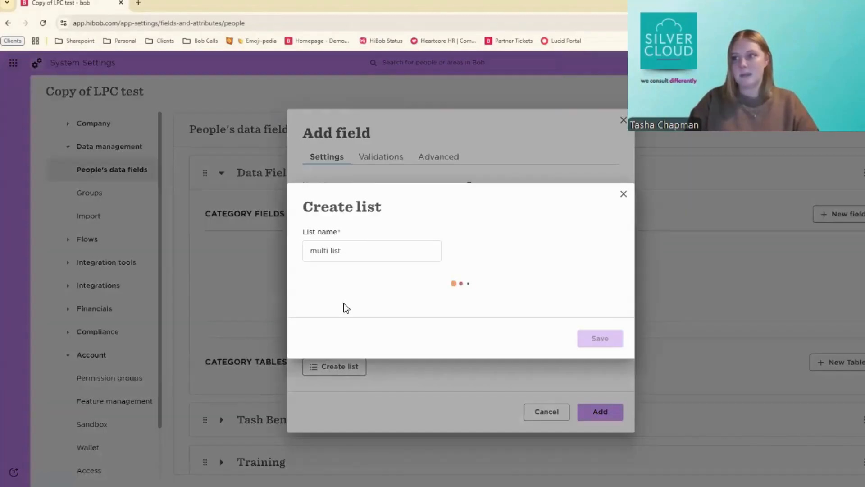
left_click(337, 272)
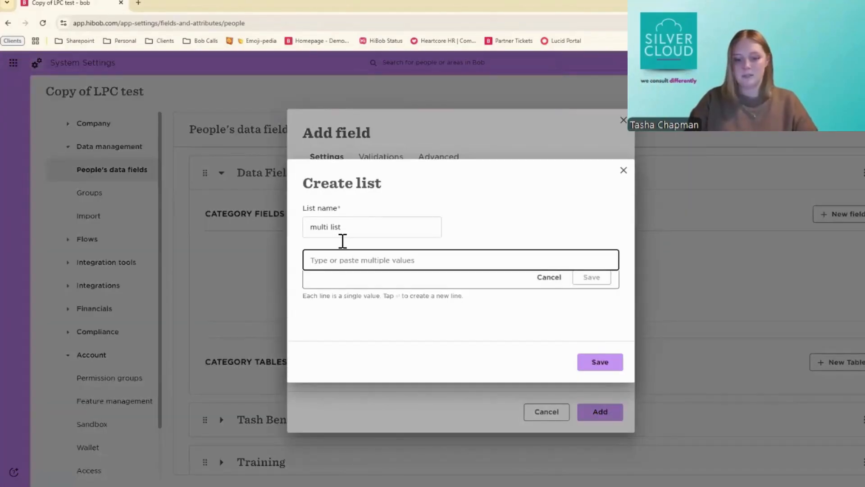
- Enter headphones, laptop, mouse, keyboard and screen on separate lines as values for the multi list
type("headphones")
key("Return")
type("laptop ")
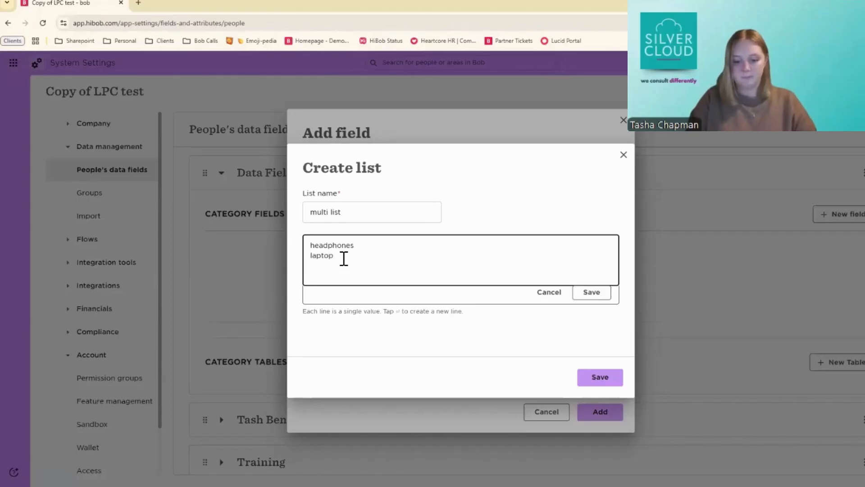
type("mouse")
key("Return")
type("keyboard")
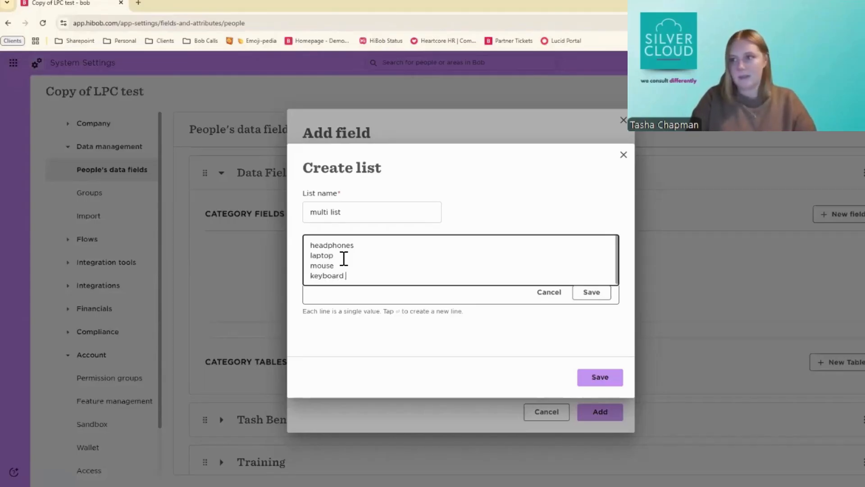
key("Return")
type("screen")
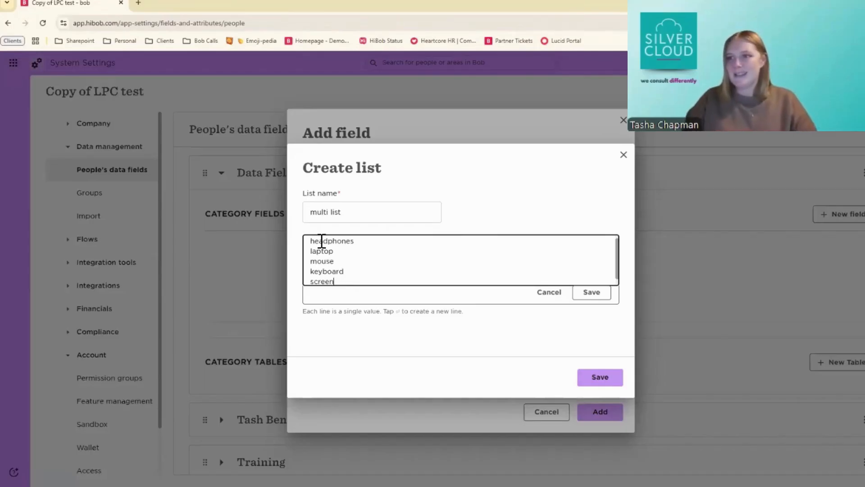
- Cut all the entered values out of the new list's value entry
mouse_move(311, 240)
left_mouse_down()
mouse_move(336, 253)
mouse_move(353, 279)
mouse_move(312, 239)
left_mouse_up()
left_click(347, 278)
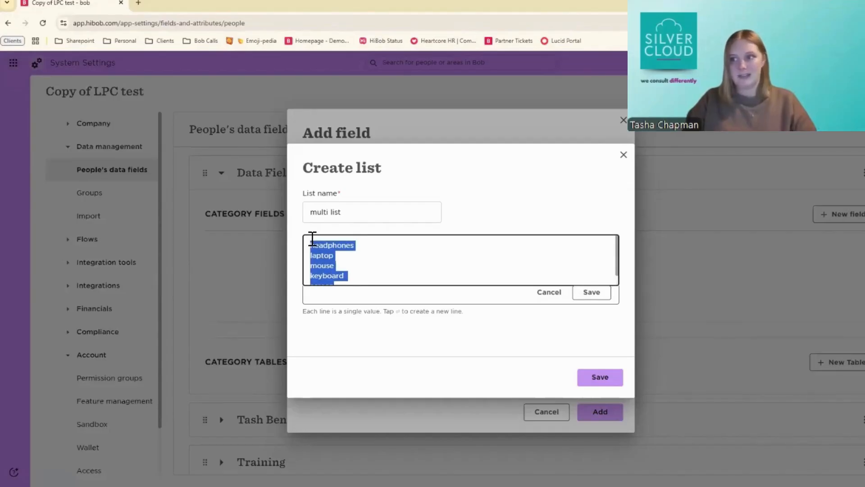
key("ctrl+x")
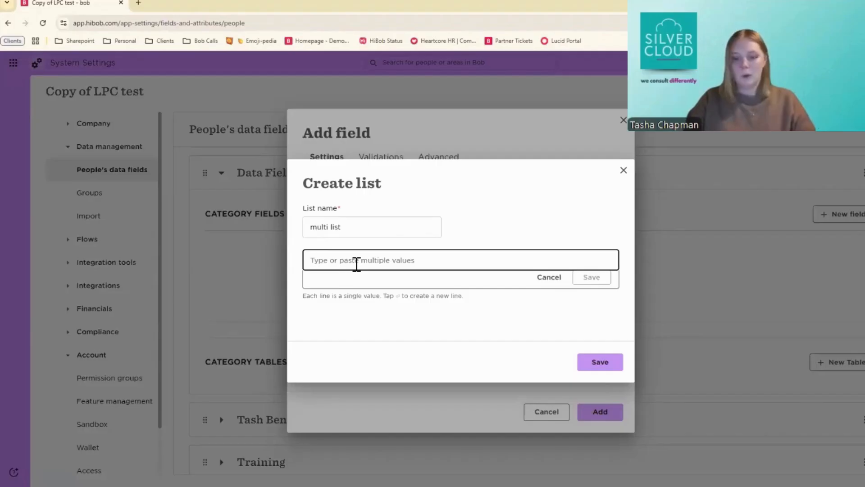
- Add headphones as a single value to the multi list
type("headpo")
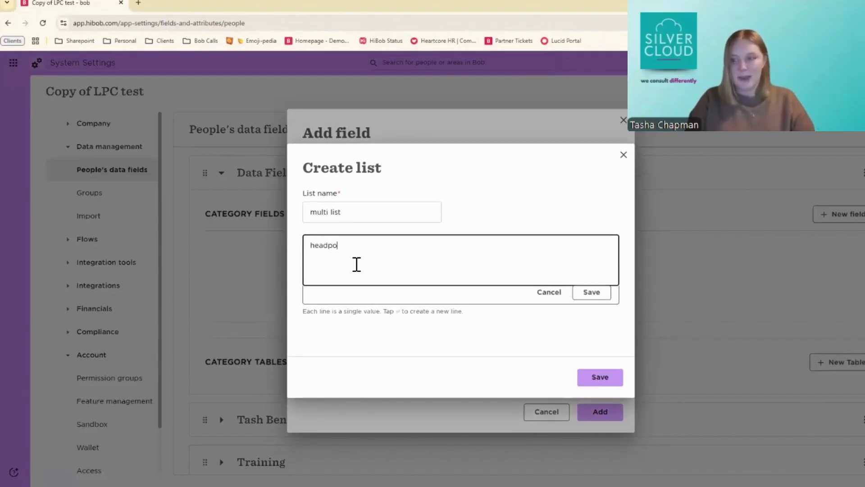
key("BackSpace")
type("hones")
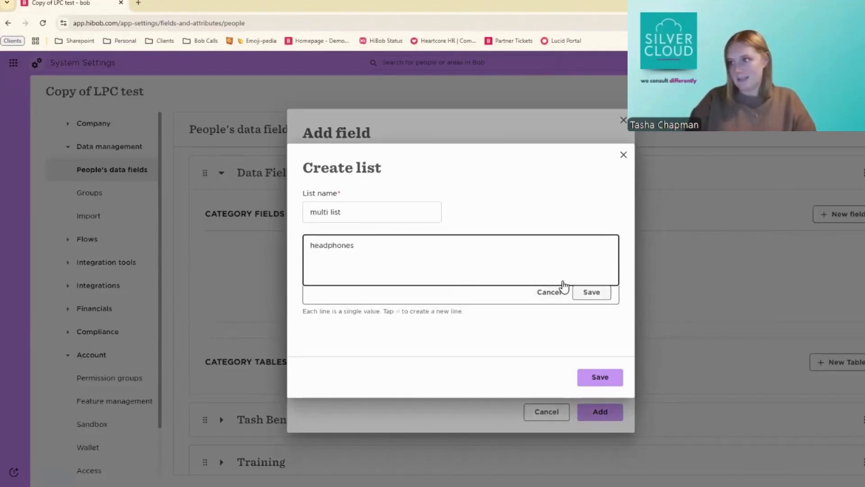
left_click(581, 292)
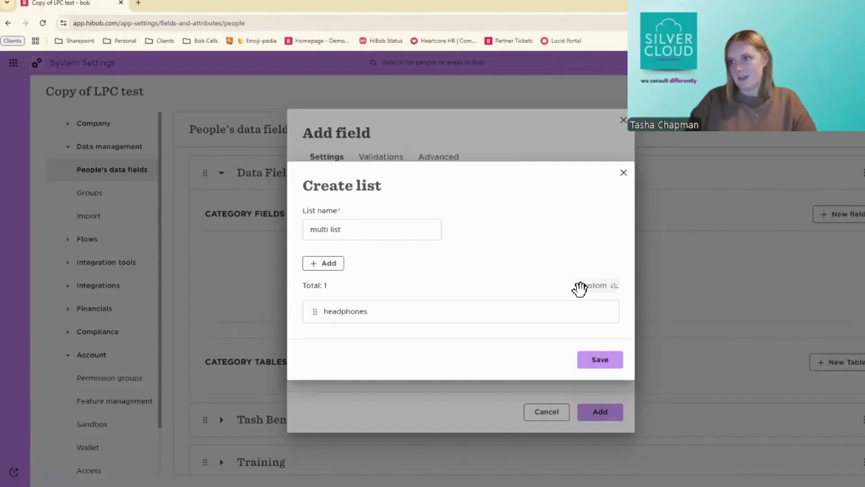
- Add screen as a second single value to the multi list
left_click(327, 265)
type("s")
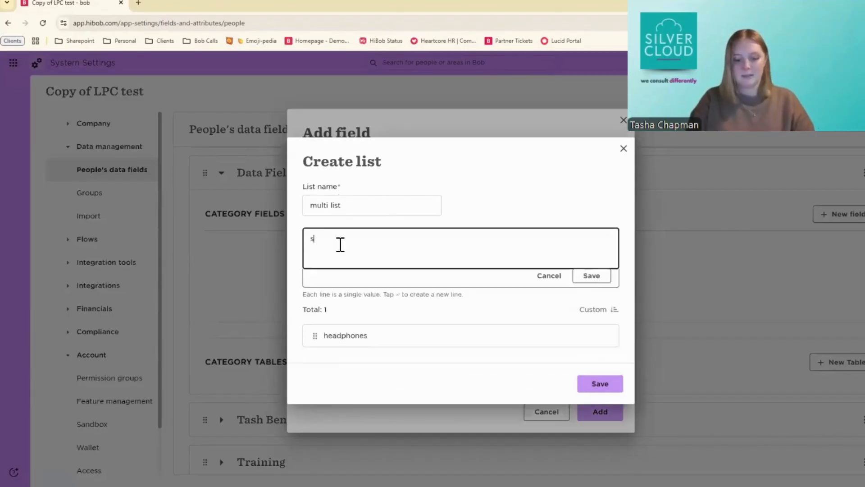
type("creen")
left_click(579, 282)
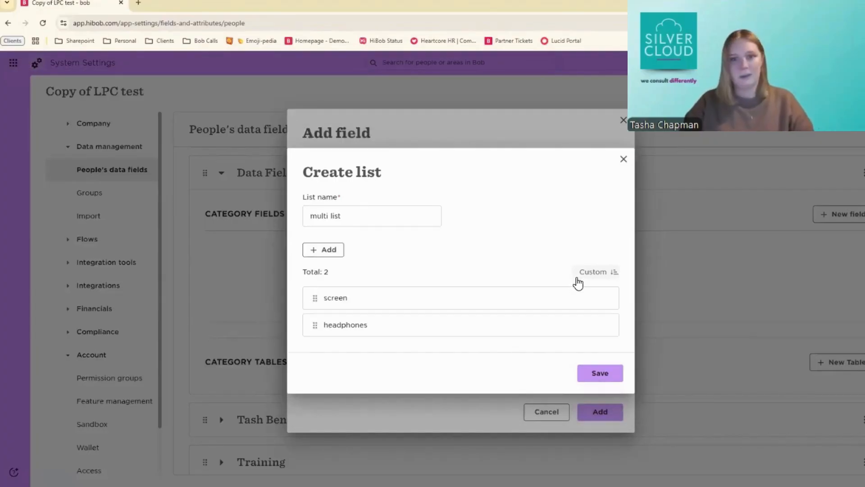
- Delete the screen and headphones values from the multi list
left_click(611, 299)
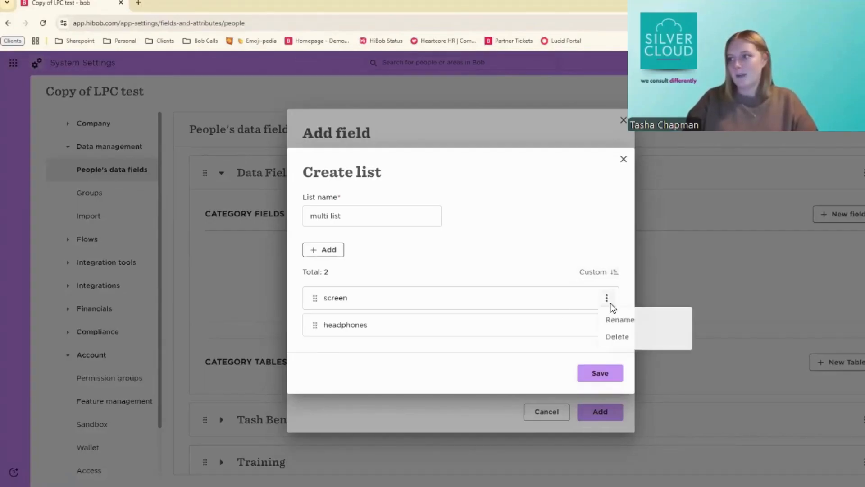
left_click(611, 339)
left_click(589, 299)
left_click(611, 312)
left_click(614, 351)
left_click(590, 312)
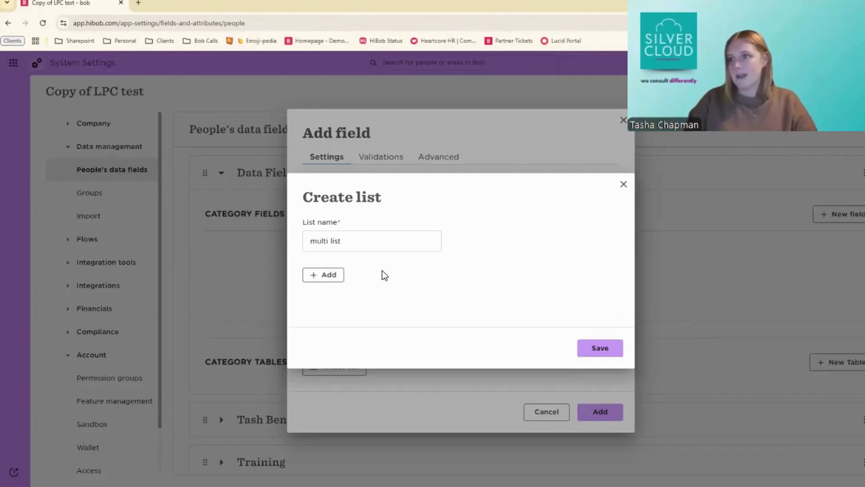
- Add headphones, laptop, mouse, keyboard and screen together as separate values, and close the new list without saving it
left_click(331, 275)
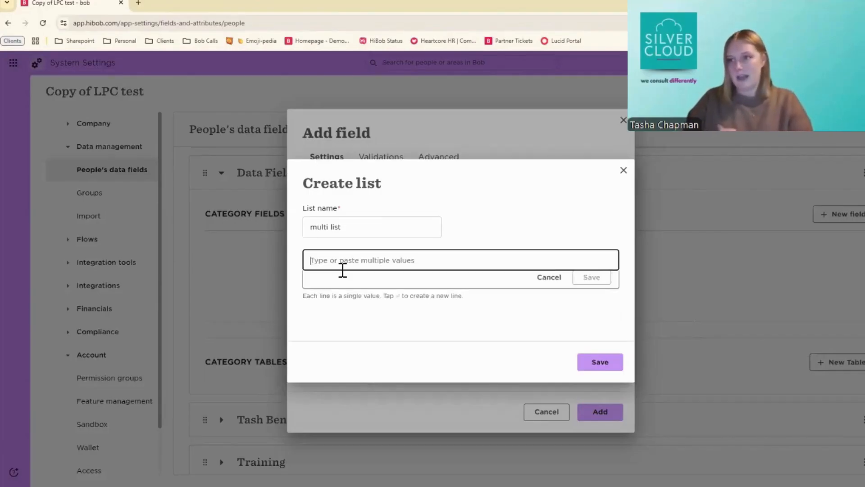
type("headphones laptop mouse keyboard screen")
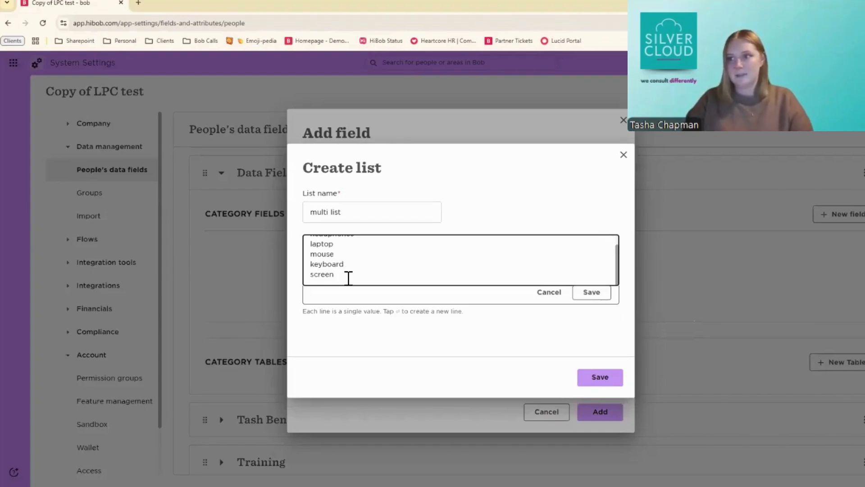
scroll(347, 275, "up", 1)
scroll(348, 278, "down", 1)
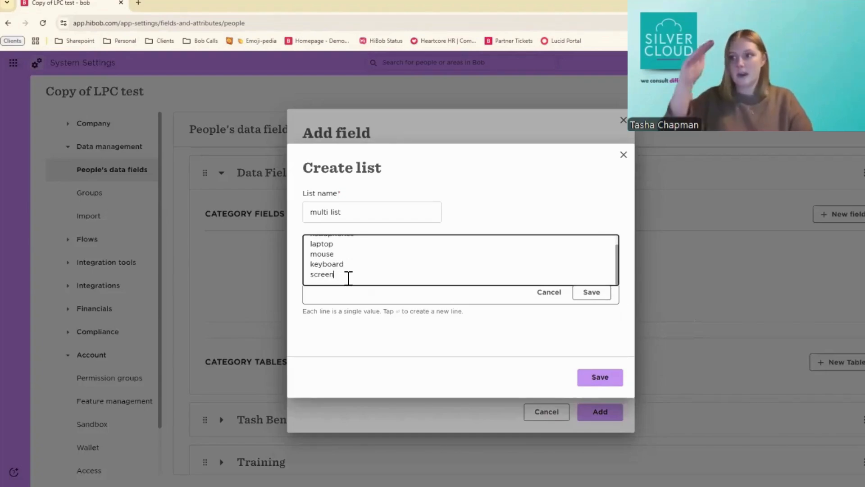
left_click(604, 295)
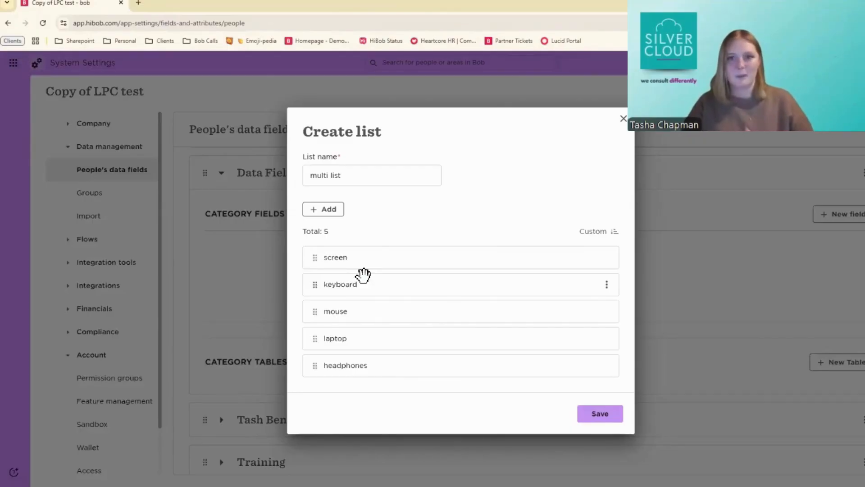
left_click(624, 120)
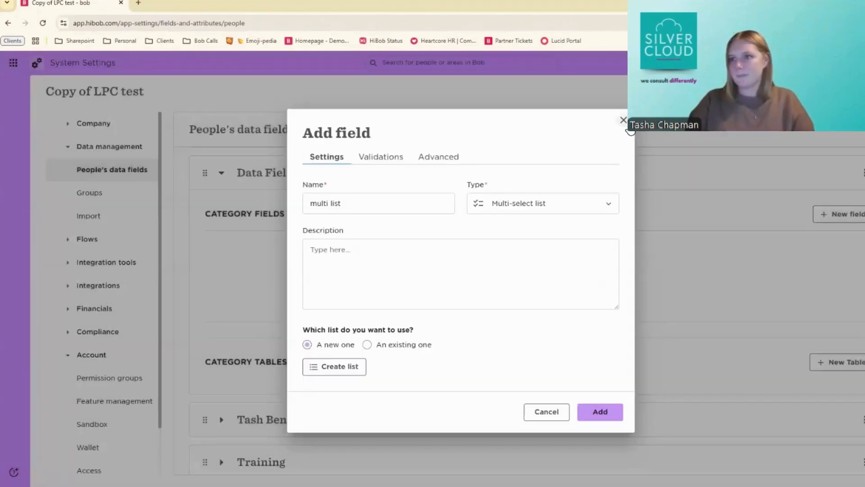
- Change the new field's type from Multi-select list to Employee reference
left_click(508, 204)
scroll(521, 283, "down", 1)
scroll(520, 283, "down", 1)
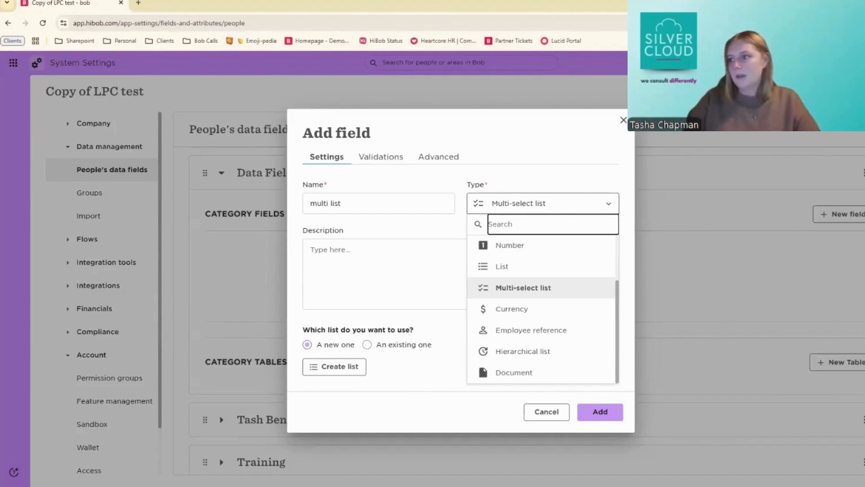
left_click(546, 331)
left_click_drag(318, 315, 447, 319)
left_click(448, 318)
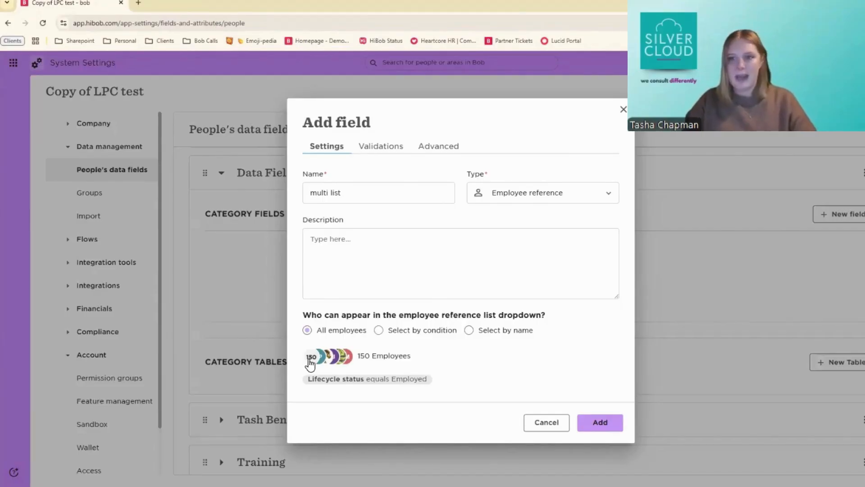
- Choose who appears in the employee reference list by condition, basing the condition on Department
left_click(424, 332)
left_click(330, 356)
left_click(370, 203)
type("depart")
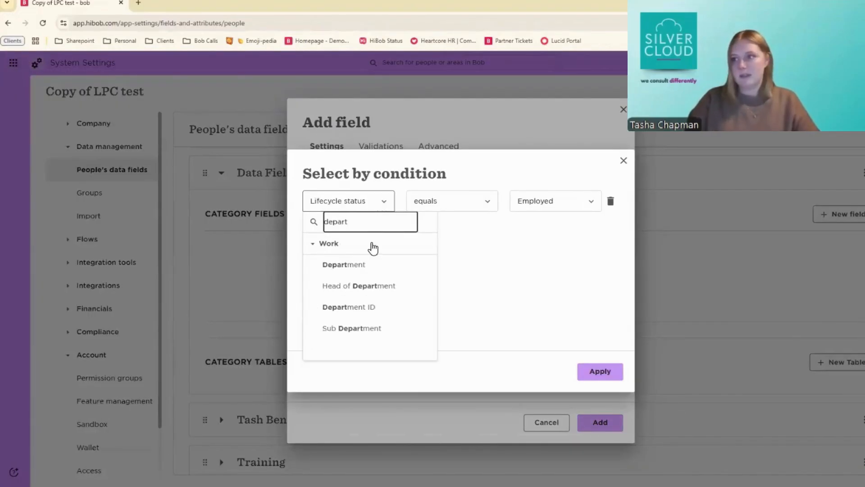
left_click(375, 263)
- Complete the condition as equals Customer Service, apply it, and cancel adding the employee reference field
left_click(449, 201)
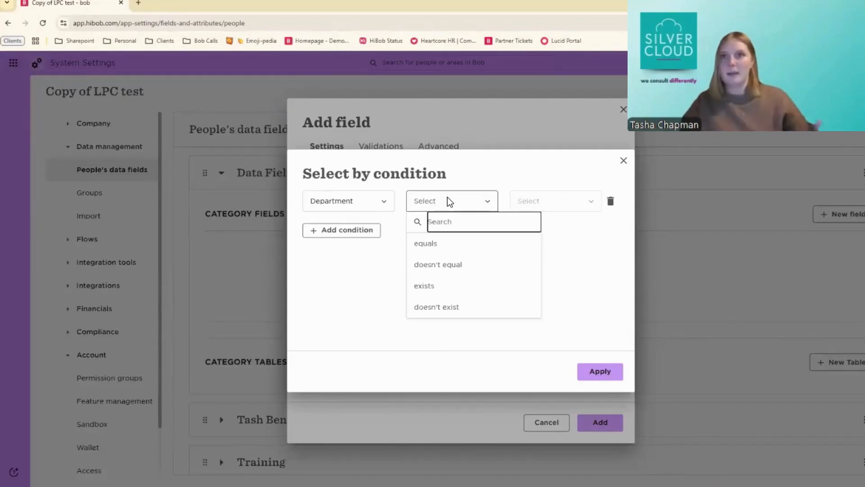
left_click(432, 243)
left_click(557, 201)
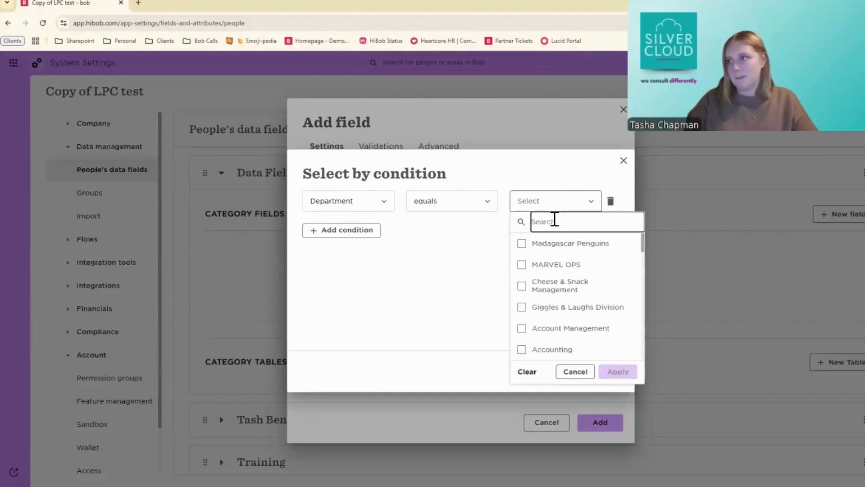
type("customer")
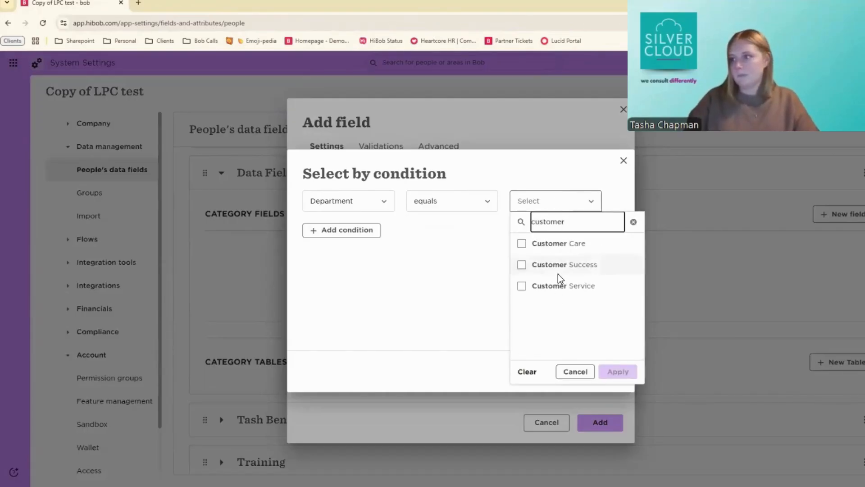
left_click(553, 285)
left_click(624, 372)
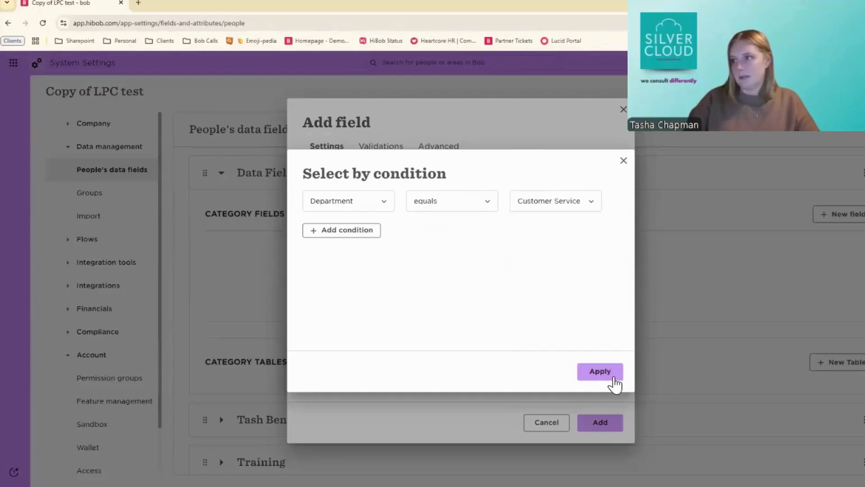
left_click(600, 374)
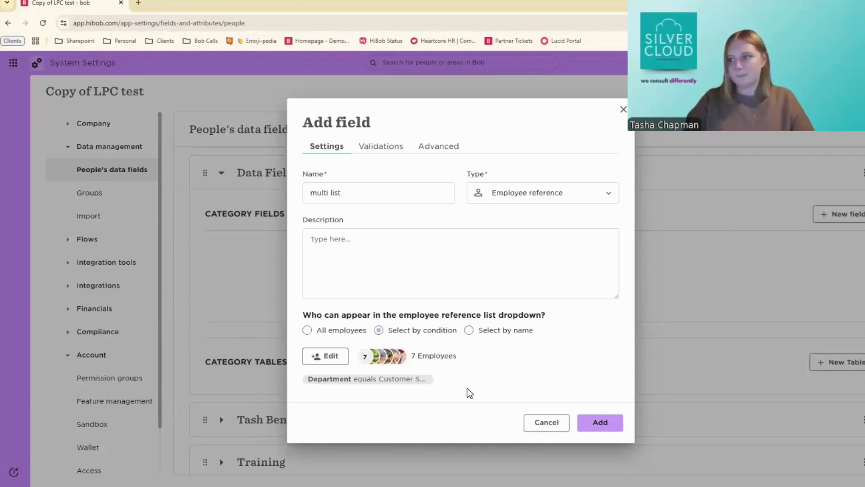
left_click(546, 422)
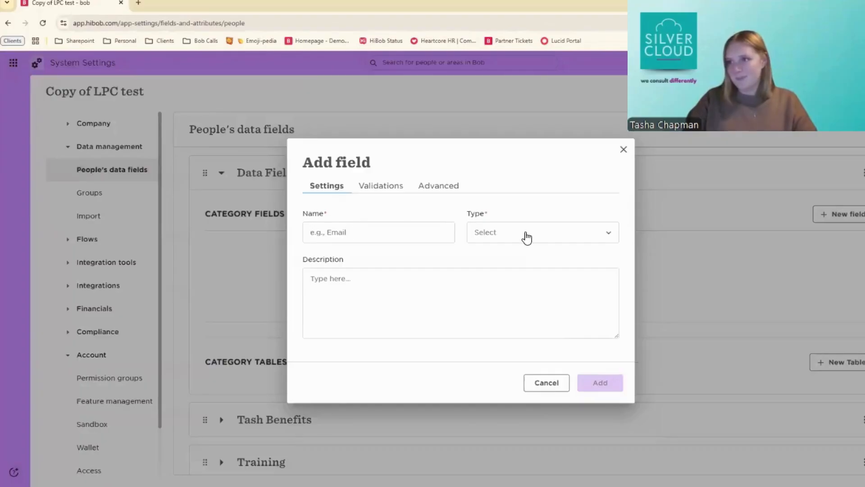
- Set the type of a new unnamed field to Document, and close it without adding the field
left_click(525, 233)
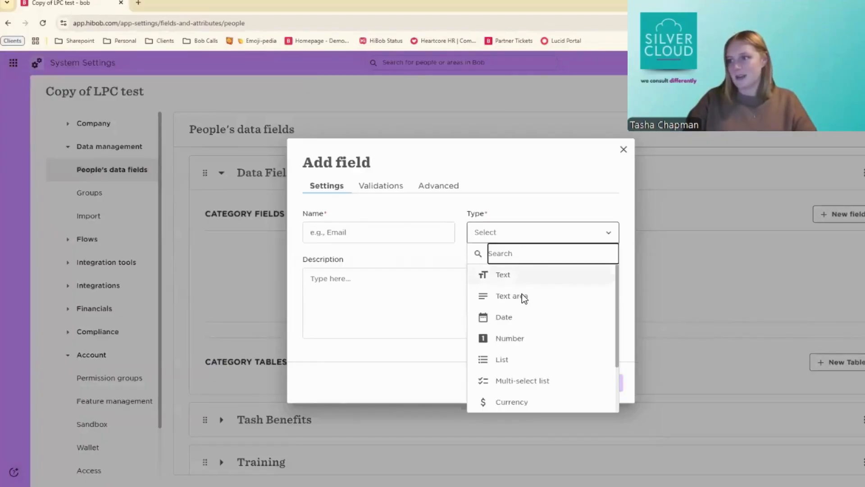
scroll(523, 294, "down", 2)
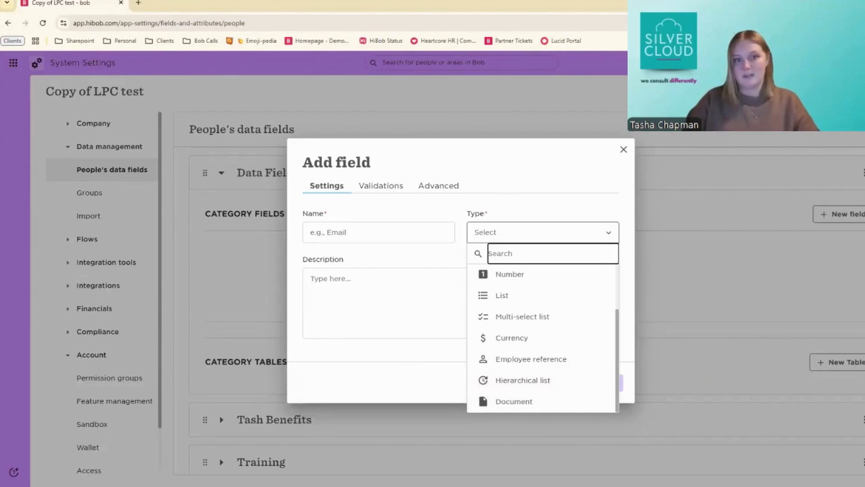
left_click(514, 401)
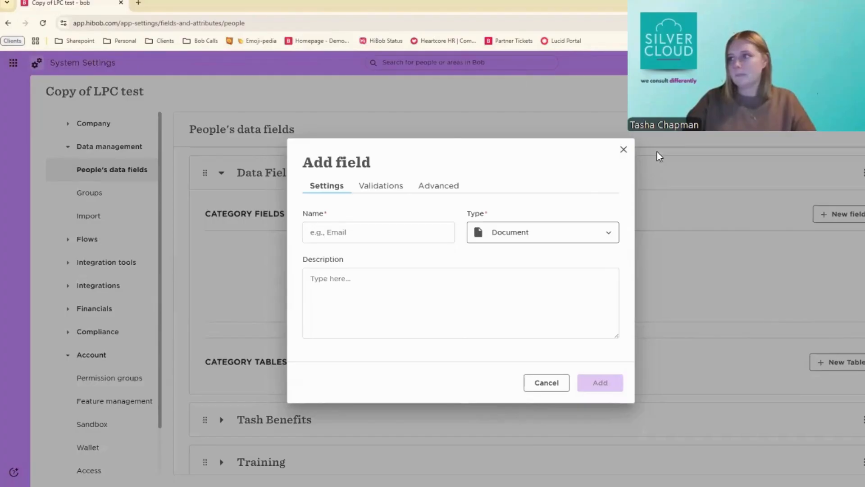
left_click(624, 149)
- Collapse the Data Fields Showcase! category and open your own employee profile to examine its benefits, Training and Authorisation To Recruit sections
left_click(221, 172)
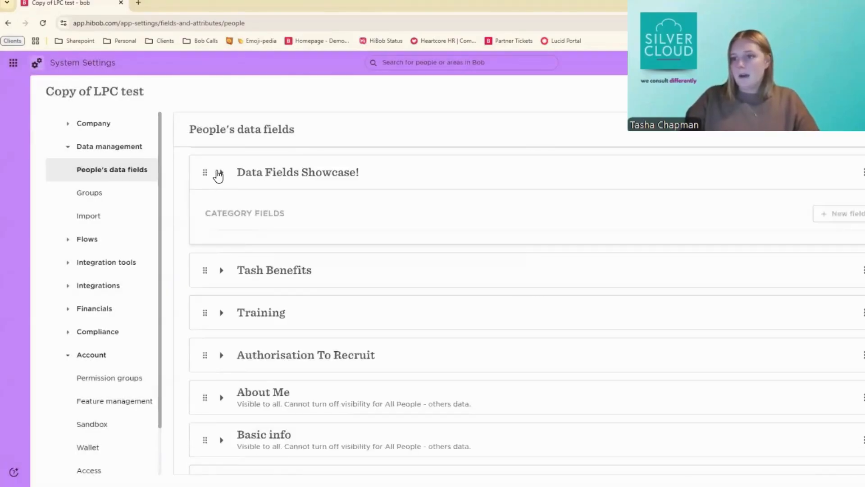
left_click(859, 62)
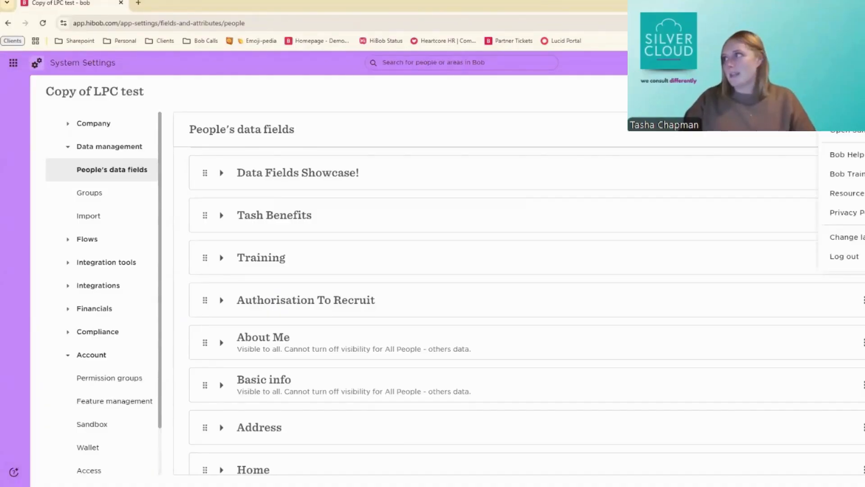
left_click(847, 91)
scroll(274, 297, "down", 6)
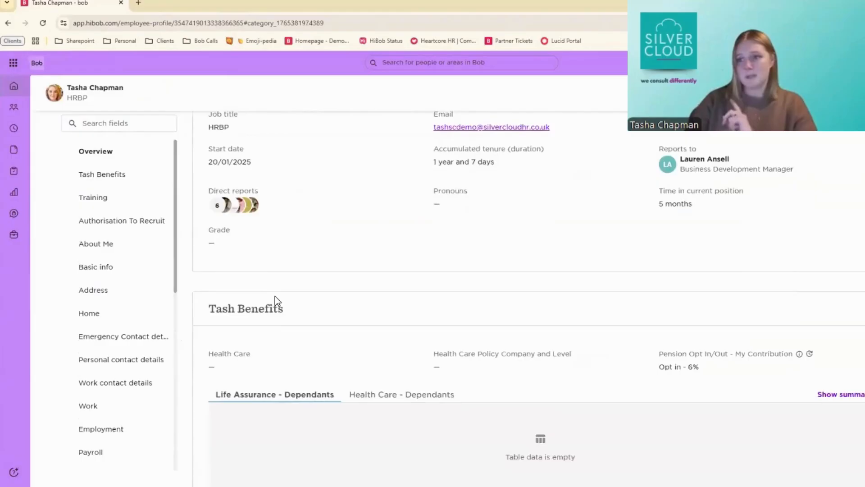
scroll(275, 298, "down", 2)
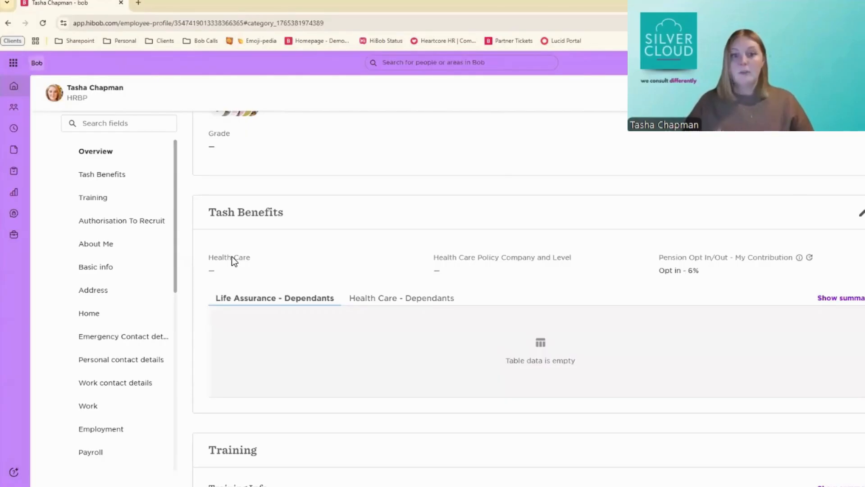
scroll(232, 270, "down", 4)
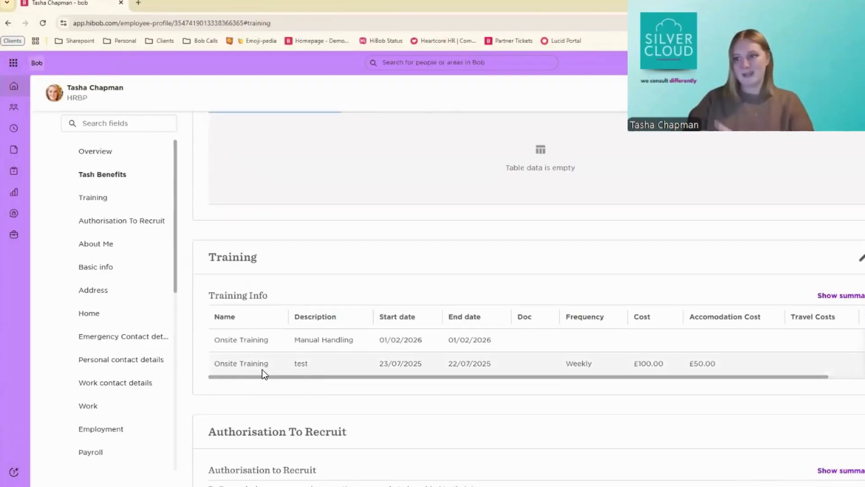
scroll(388, 395, "down", 3)
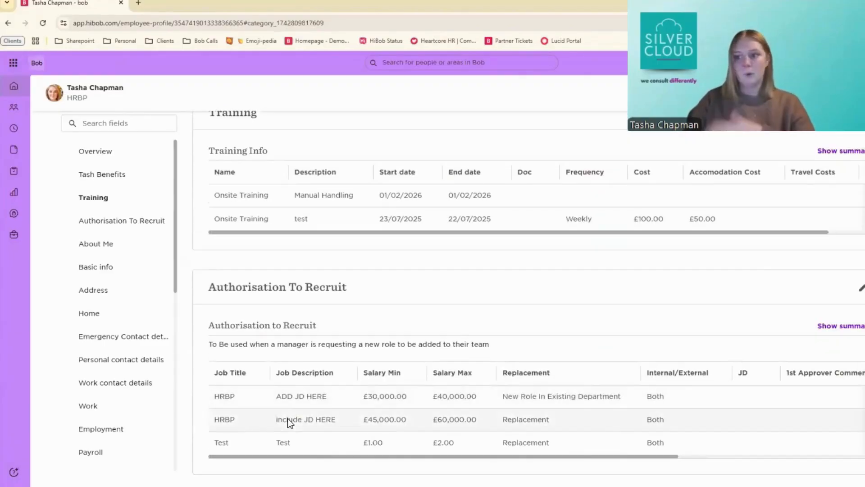